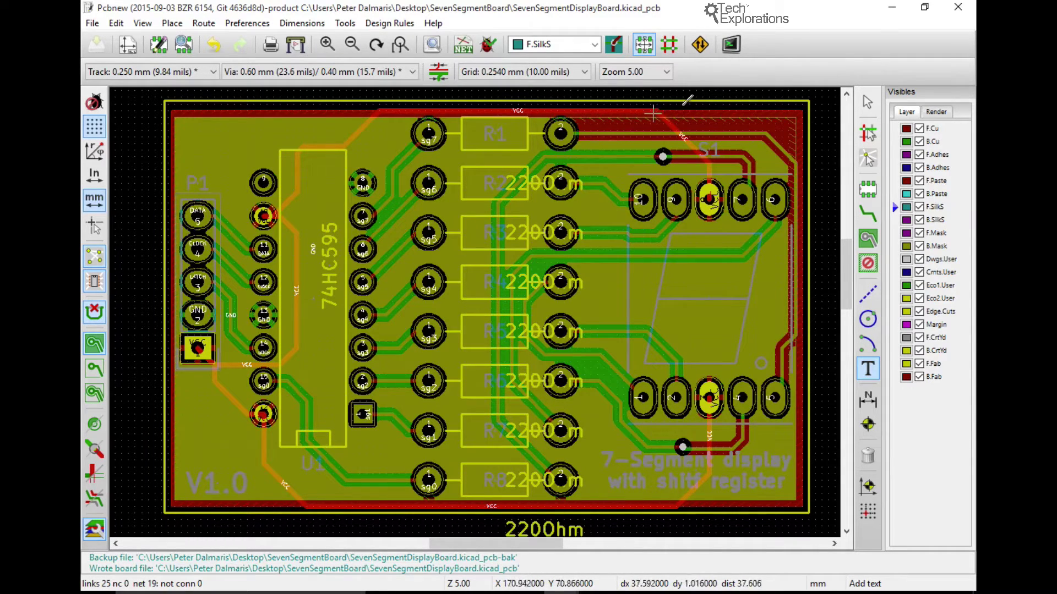
# View the txplore-logo image in the SevenSegmentBoard folder and close it again
pyautogui.click(893, 10)
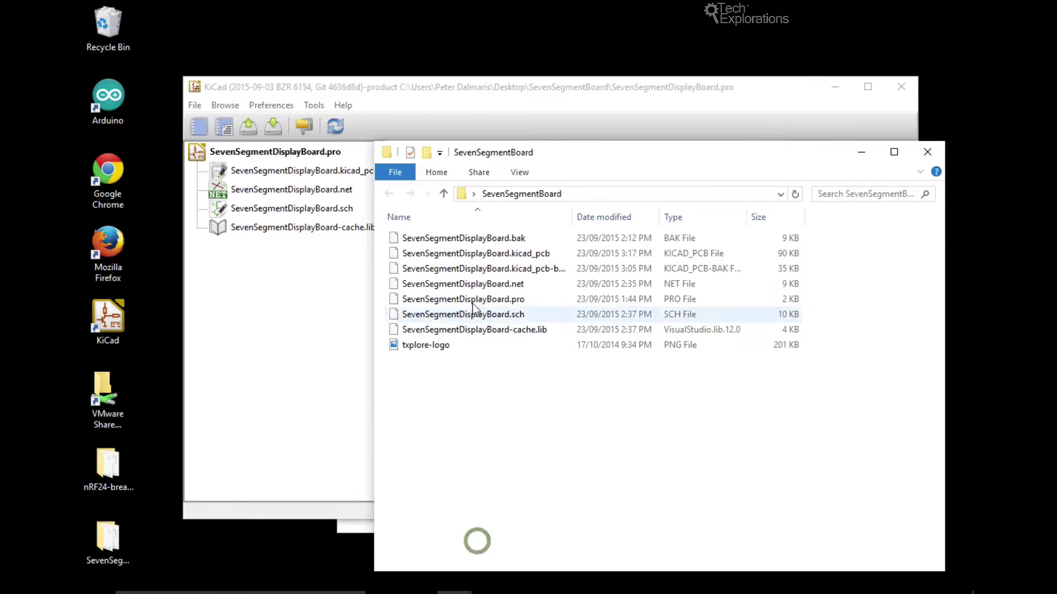
pyautogui.doubleClick(438, 344)
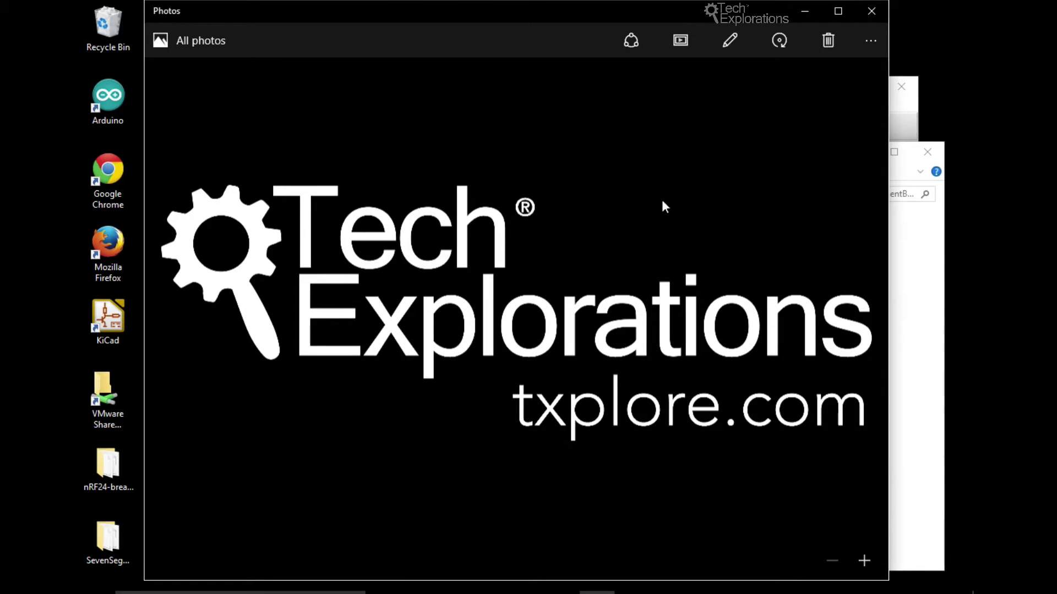
pyautogui.click(869, 13)
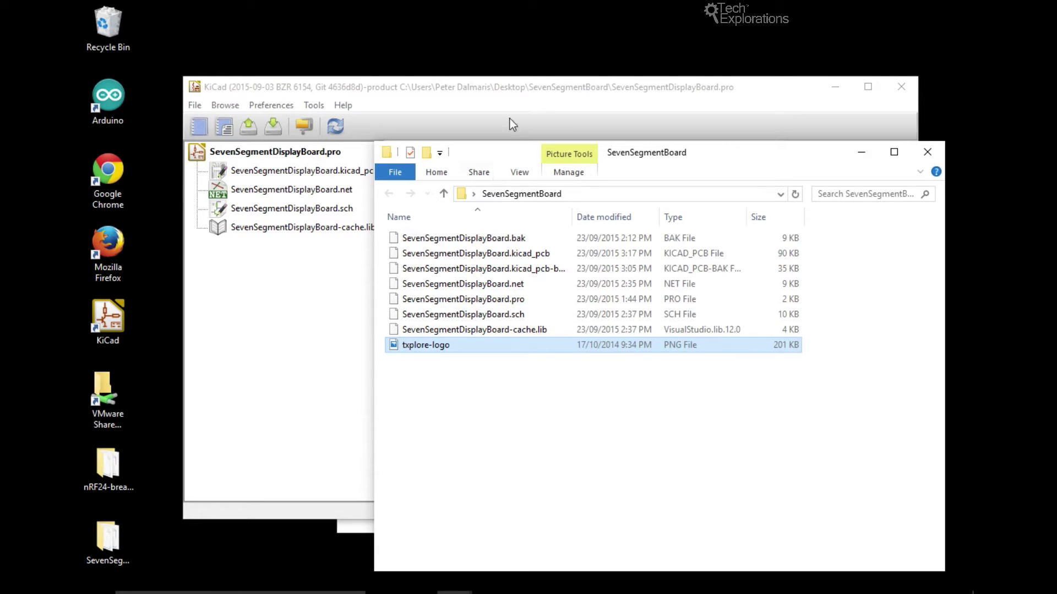
# Load txplore-logo.png from the Desktop's SevenSegmentBoard folder into the Bitmap to Component Converter and preview it in black and white
pyautogui.click(505, 90)
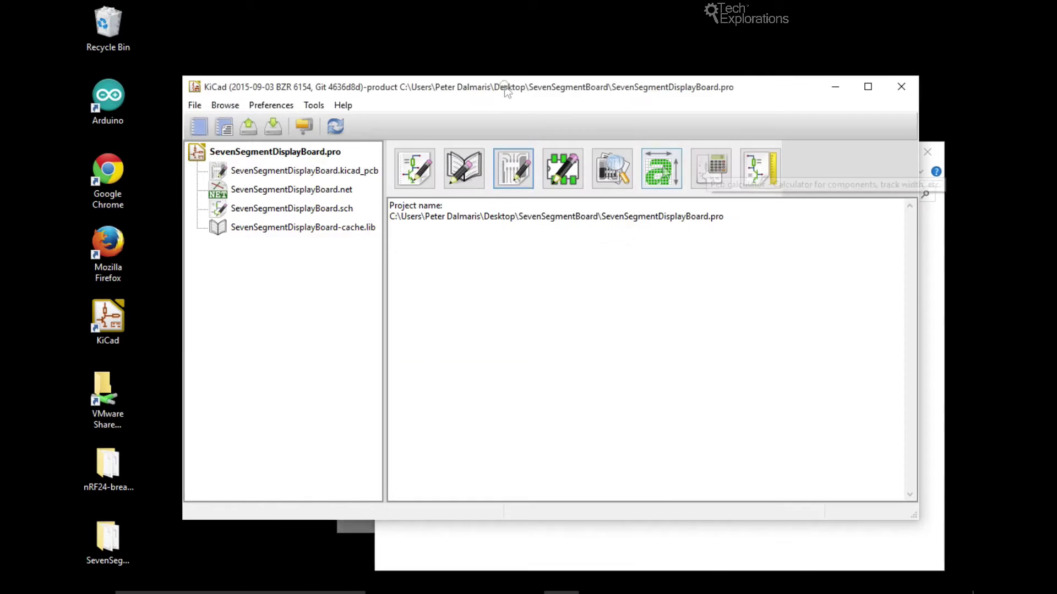
pyautogui.click(662, 171)
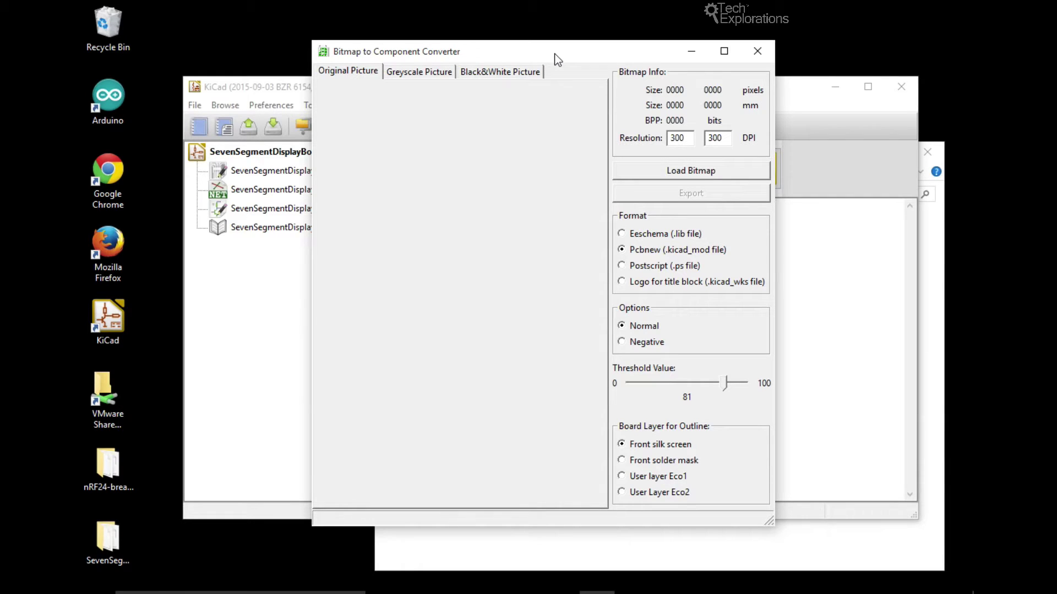
pyautogui.click(526, 73)
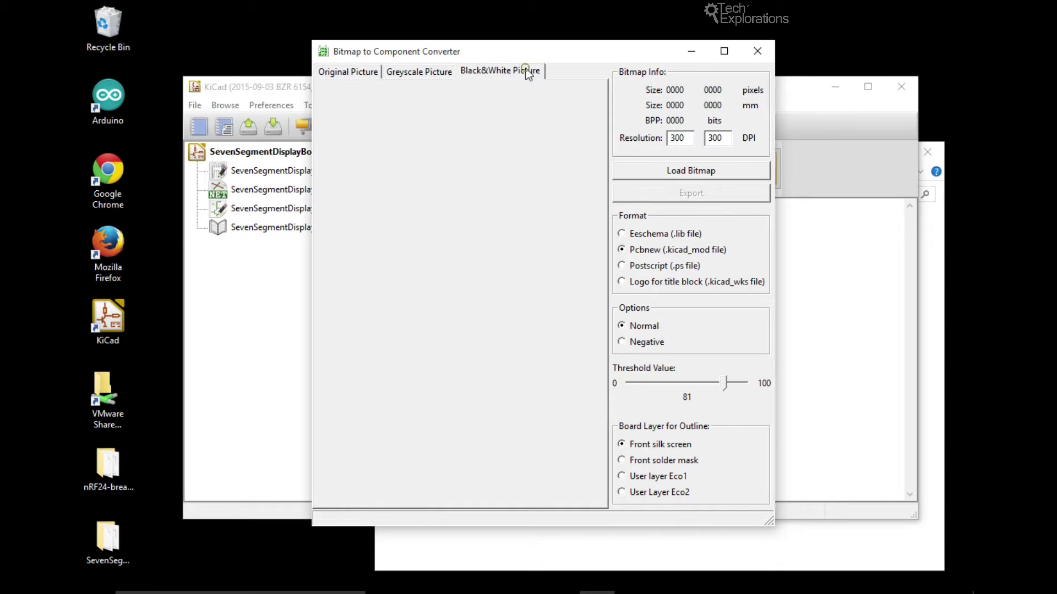
pyautogui.click(681, 169)
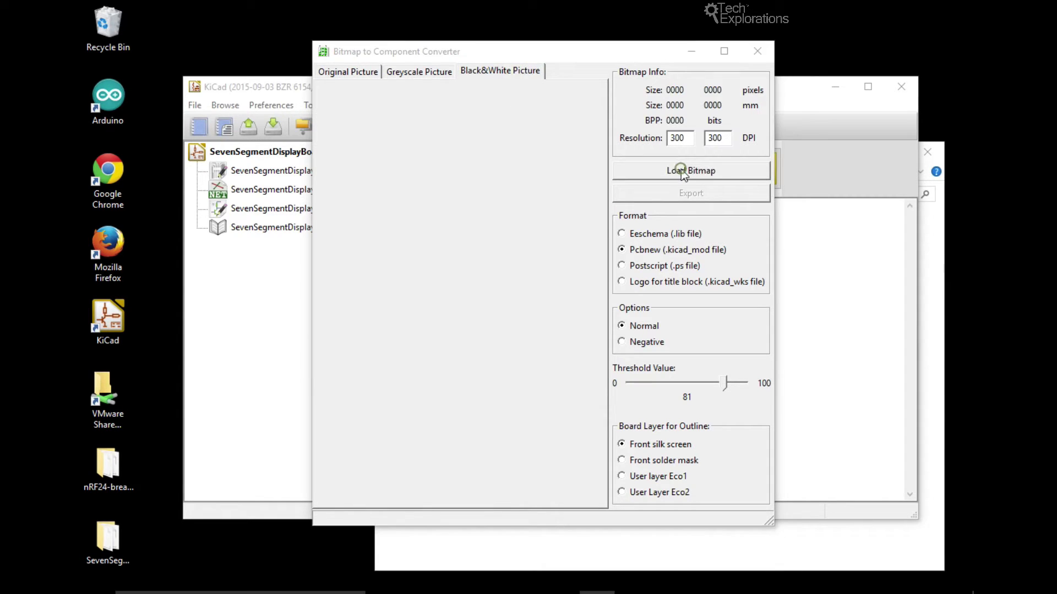
pyautogui.click(444, 99)
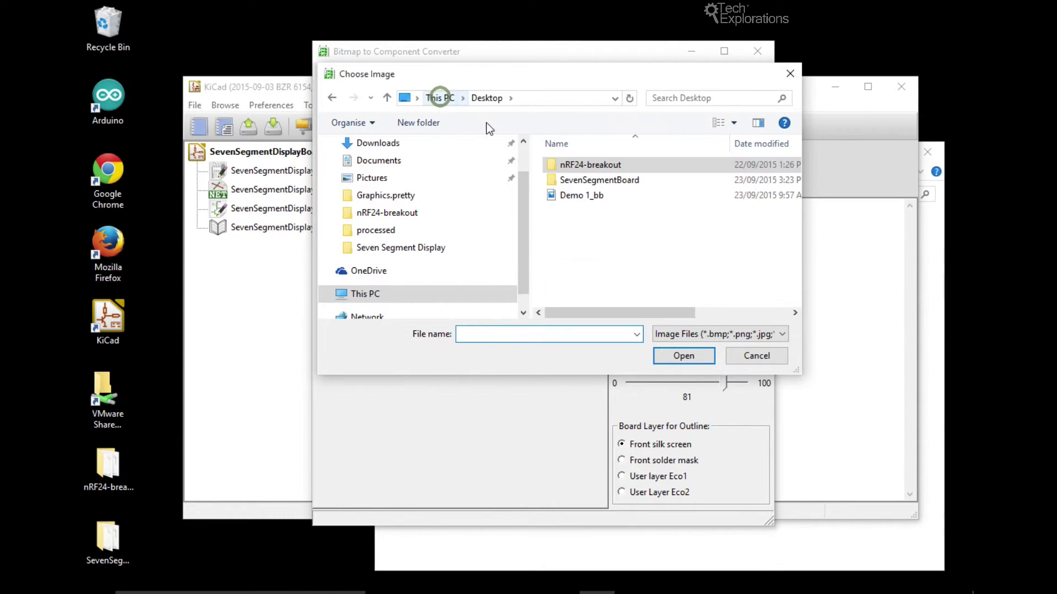
pyautogui.doubleClick(588, 181)
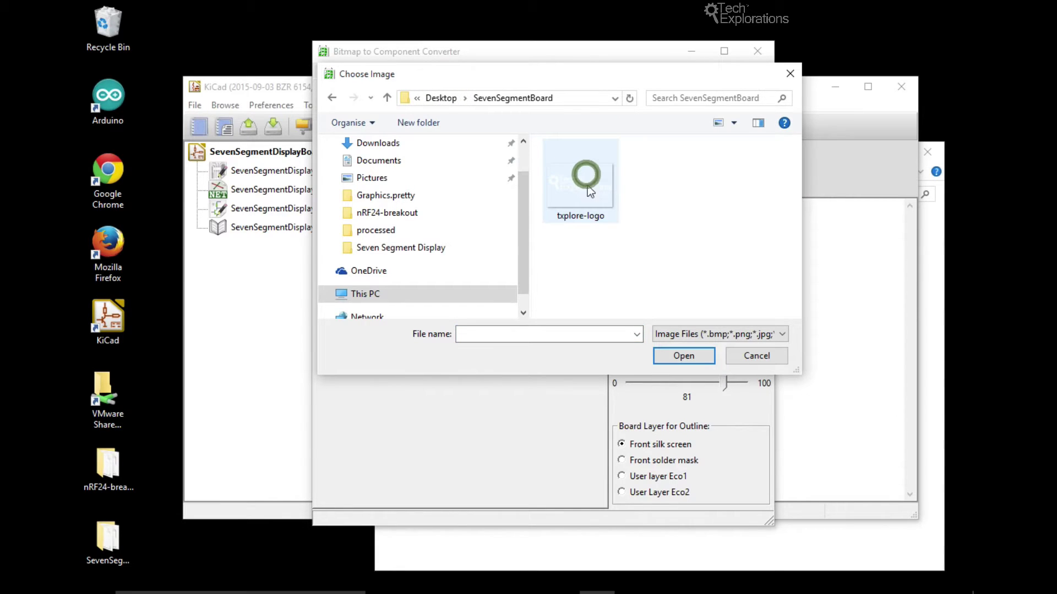
pyautogui.doubleClick(586, 181)
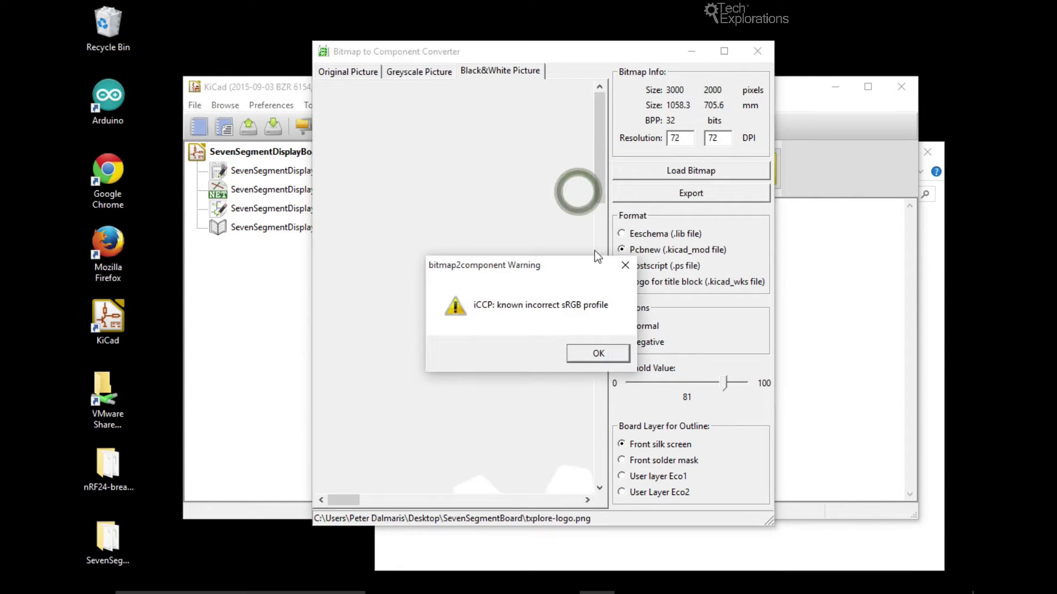
pyautogui.click(600, 362)
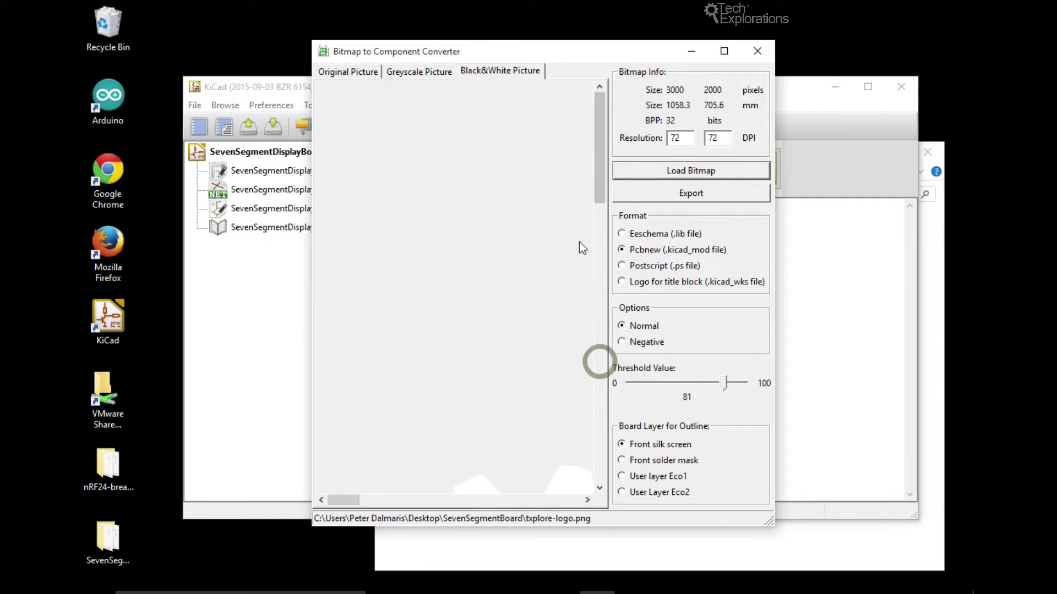
pyautogui.moveTo(596, 174); pyautogui.dragTo(608, 283)
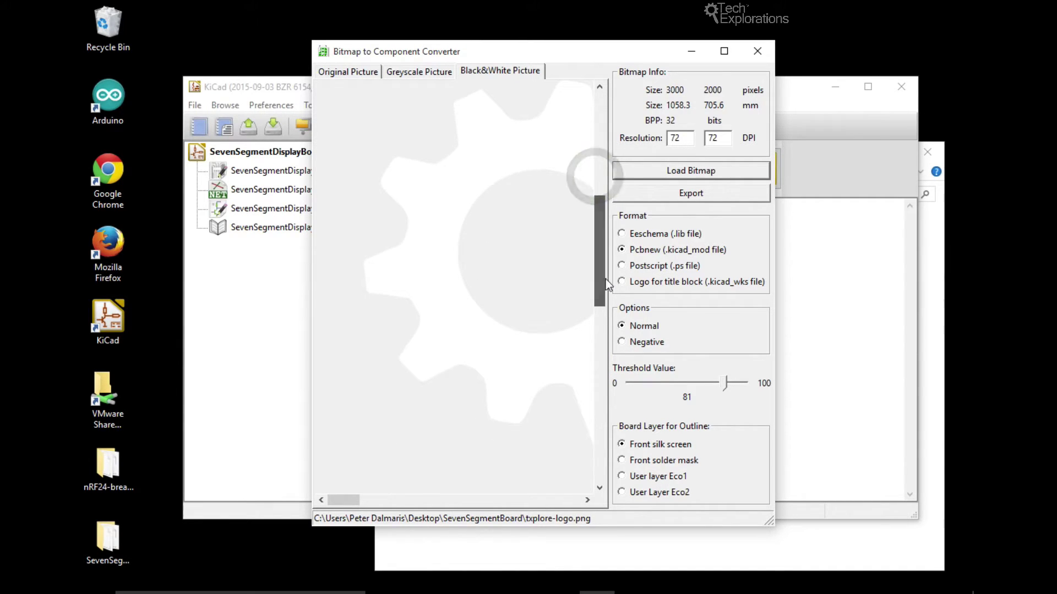
pyautogui.moveTo(343, 500); pyautogui.dragTo(380, 513)
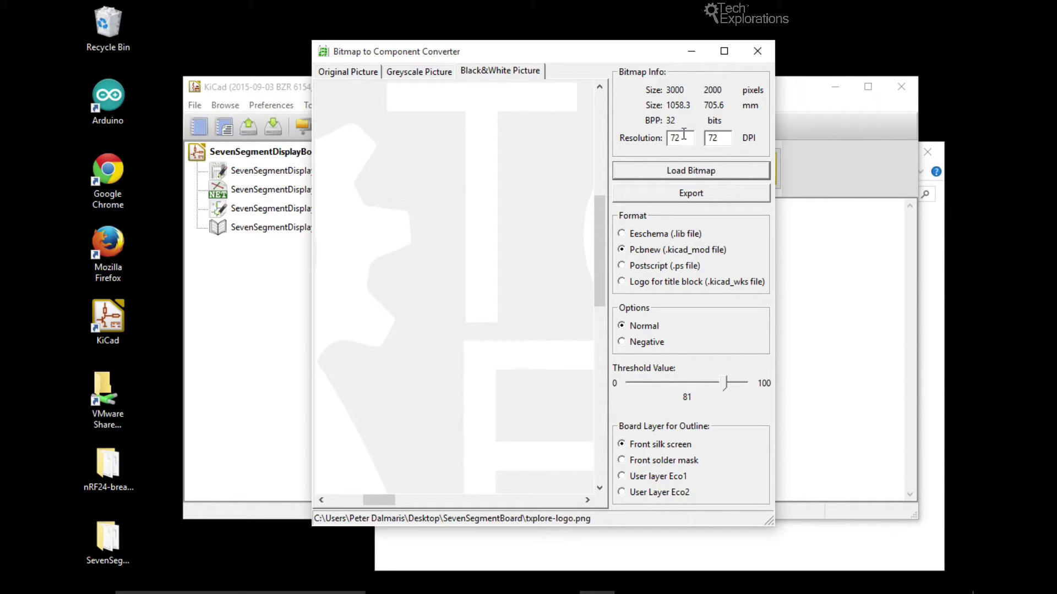
# Set both the horizontal and vertical resolution of the logo bitmap to 1800 DPI
pyautogui.moveTo(683, 134); pyautogui.dragTo(668, 137)
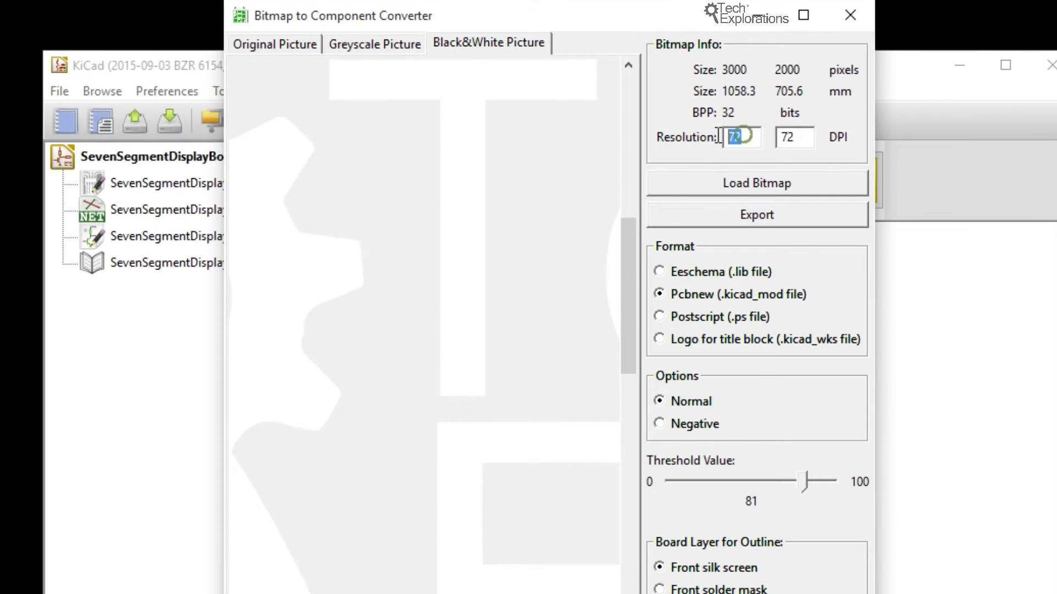
pyautogui.write('400')
pyautogui.click(723, 137)
pyautogui.press('Delete')
pyautogui.write('2')
pyautogui.hotkey('ctrl', 'z')
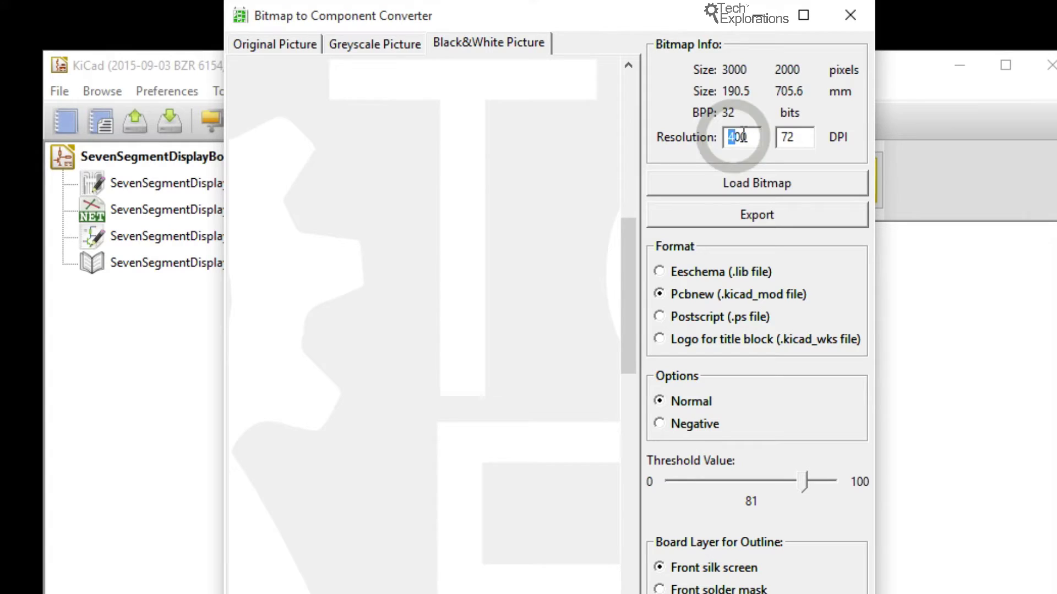
pyautogui.write('8')
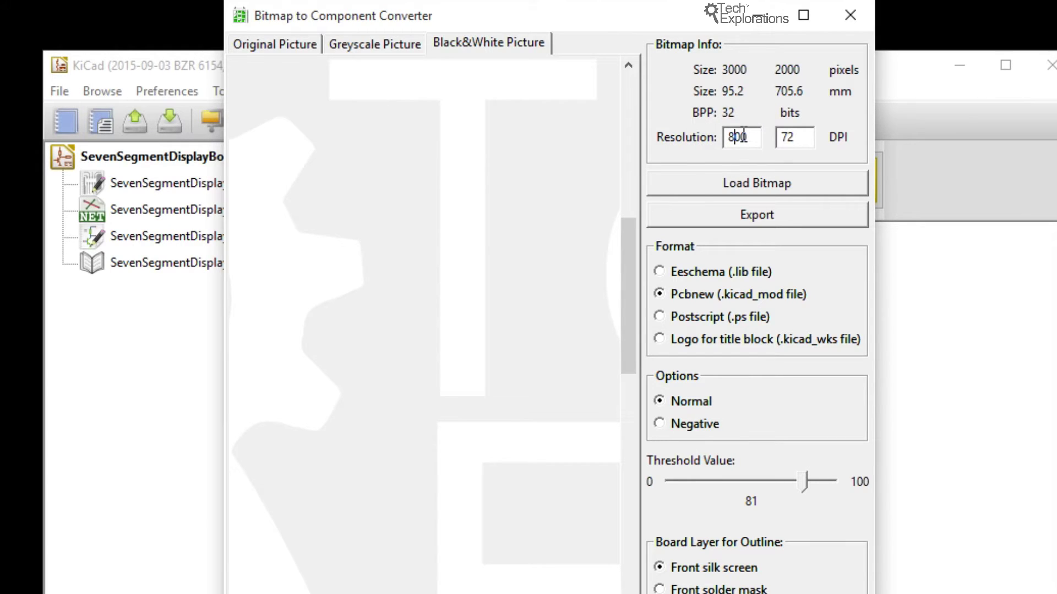
pyautogui.press('BackSpace')
pyautogui.write('11')
pyautogui.press('BackSpace')
pyautogui.write('8')
pyautogui.doubleClick(795, 137)
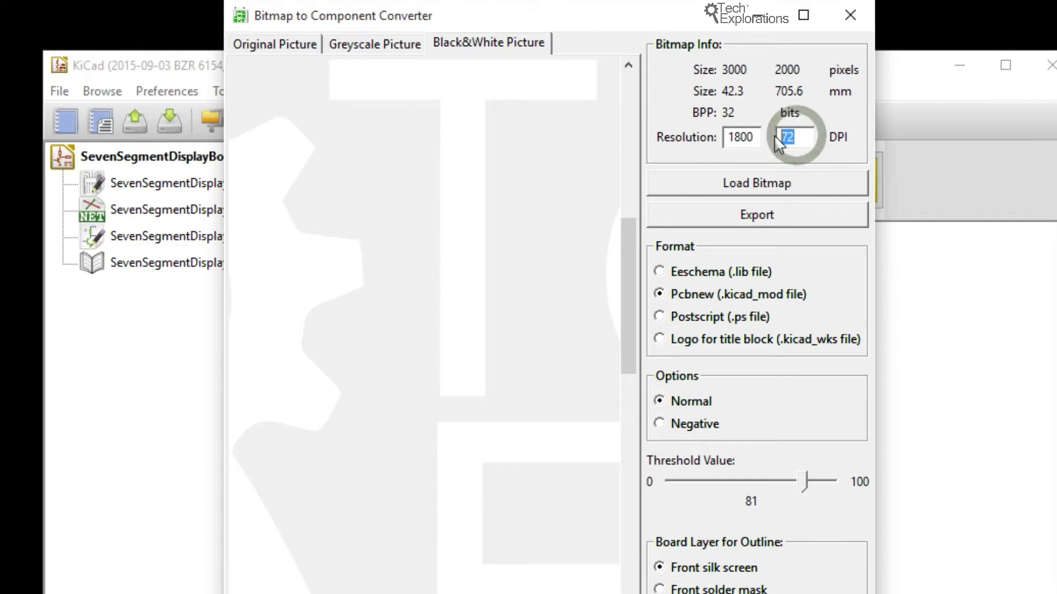
pyautogui.write('1800')
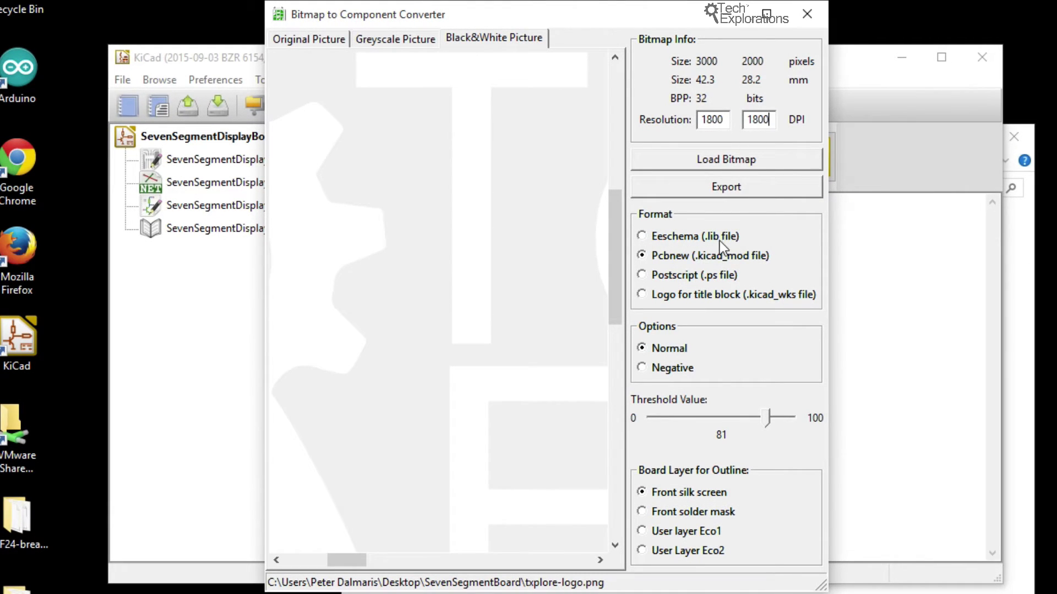
# Start exporting the logo as a Pcbnew footprint and browse to the SevenSegmentBoard folder on the Desktop
pyautogui.click(726, 186)
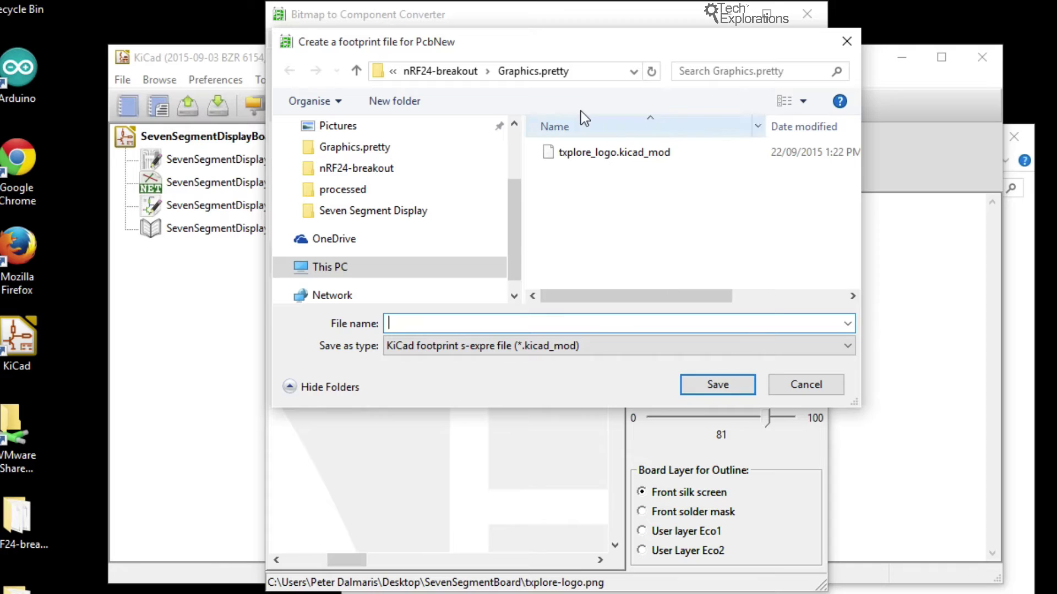
pyautogui.click(393, 71)
pyautogui.click(626, 225)
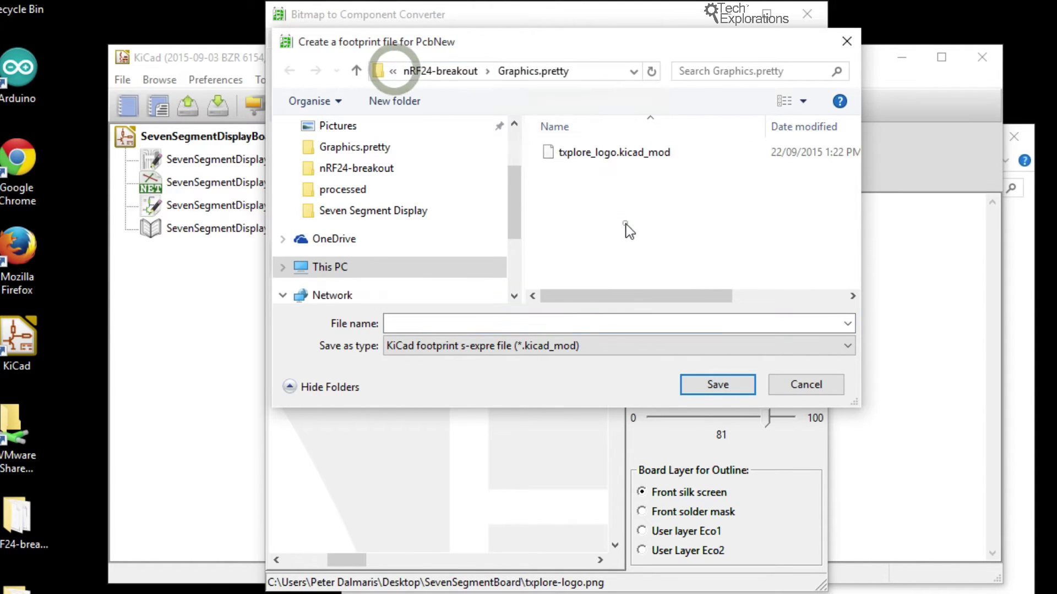
pyautogui.click(392, 72)
pyautogui.click(407, 87)
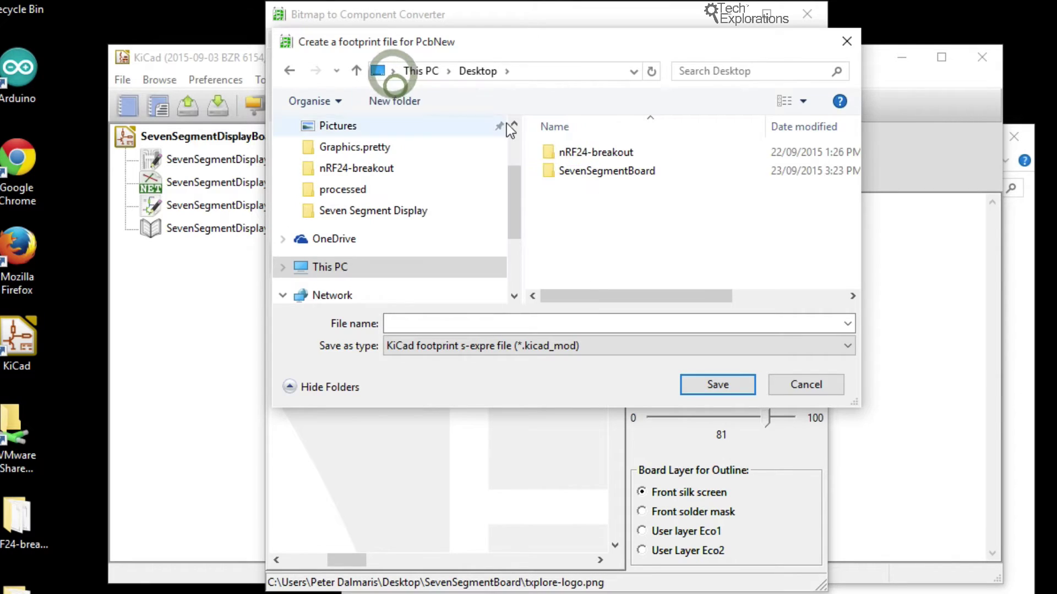
pyautogui.doubleClick(602, 170)
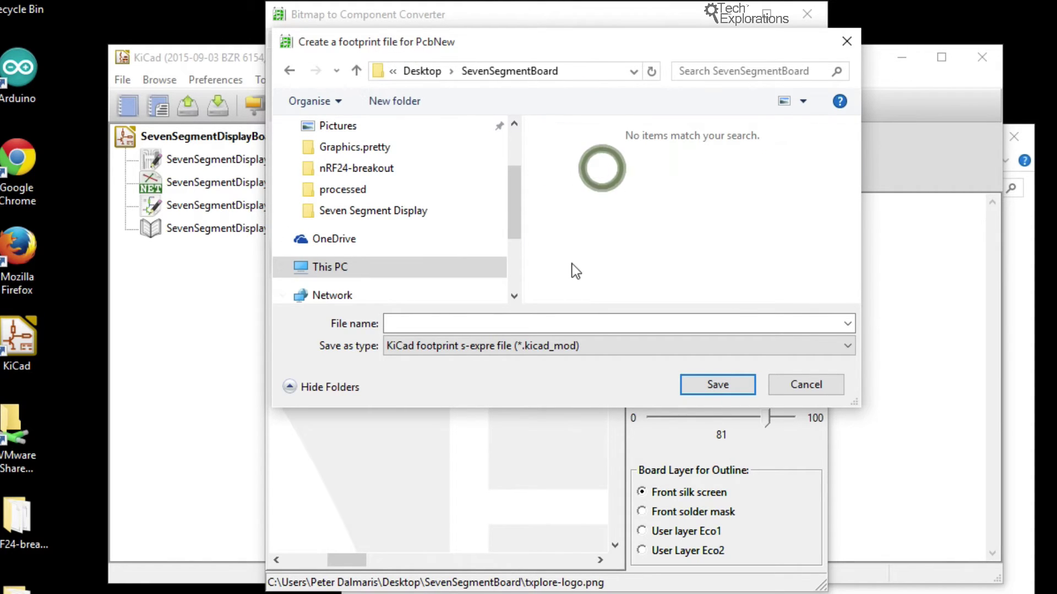
# Create a folder named Graphics.preety inside SevenSegmentBoard and open it as the save location
pyautogui.click(395, 101)
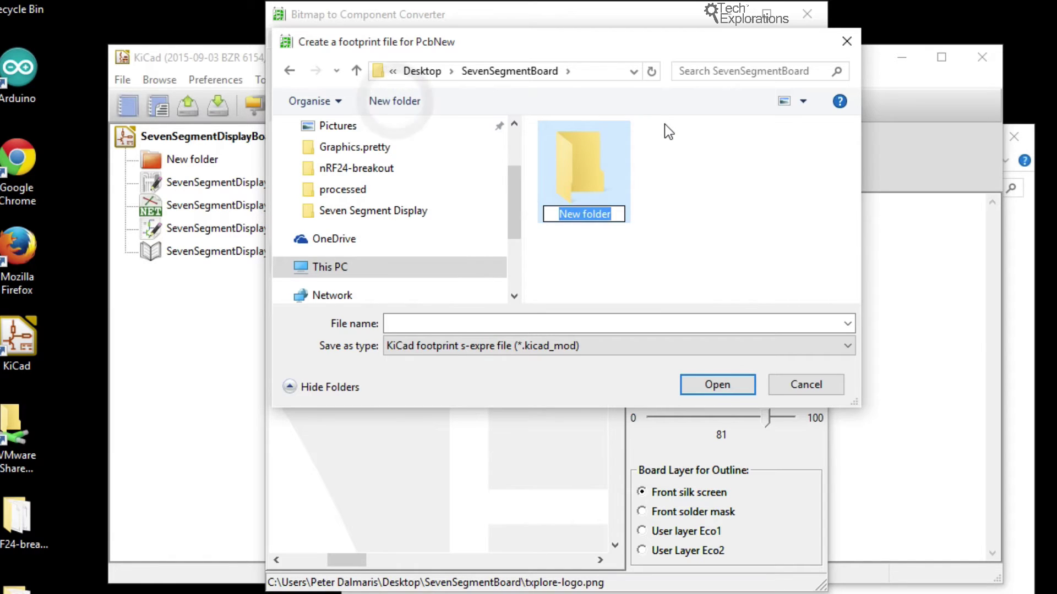
pyautogui.write('Graphics.pre')
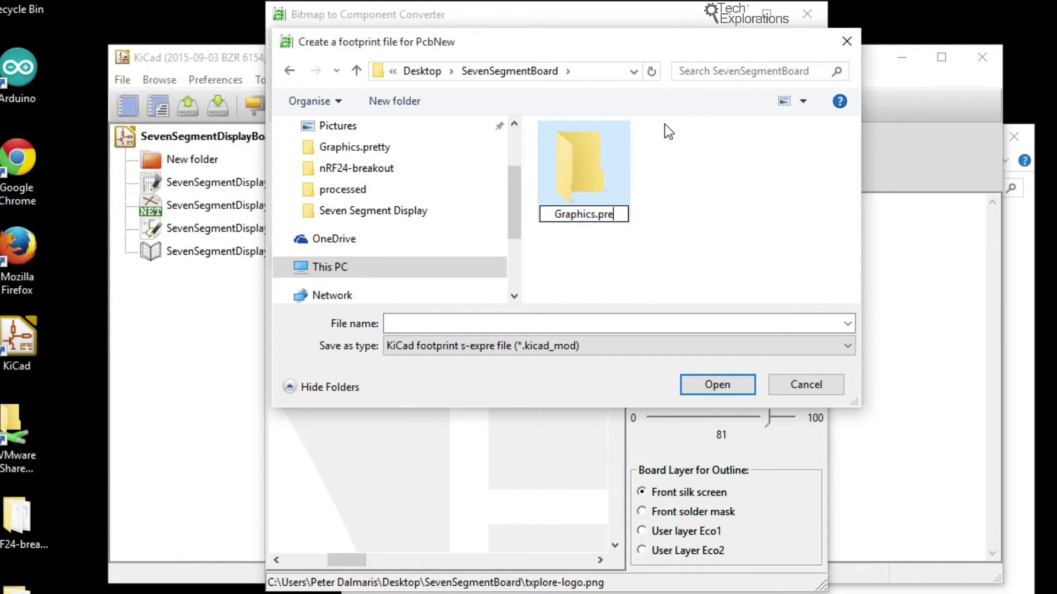
pyautogui.write('ety')
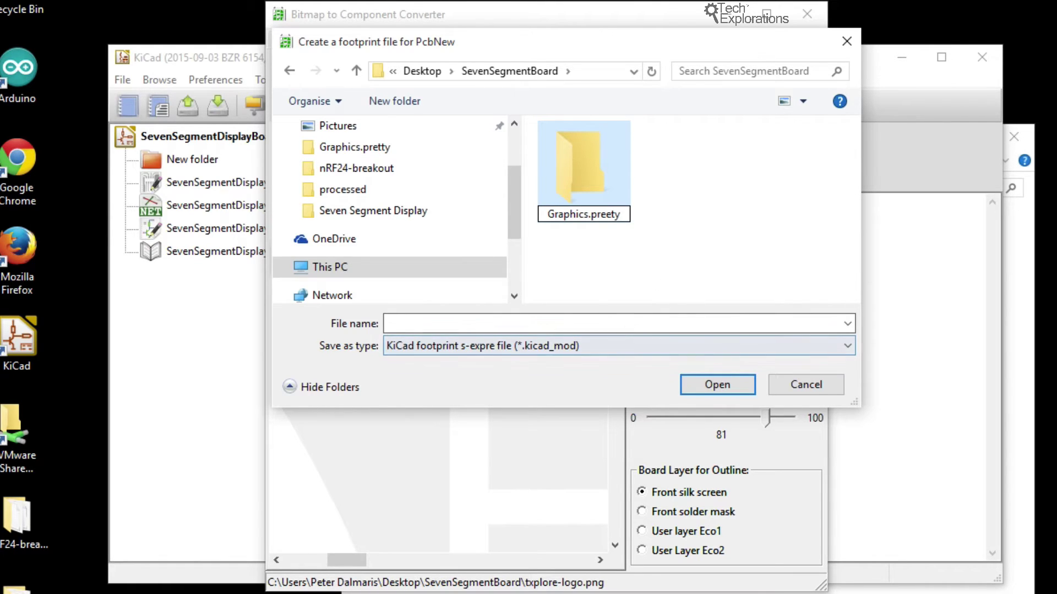
pyautogui.click(627, 236)
pyautogui.doubleClick(570, 181)
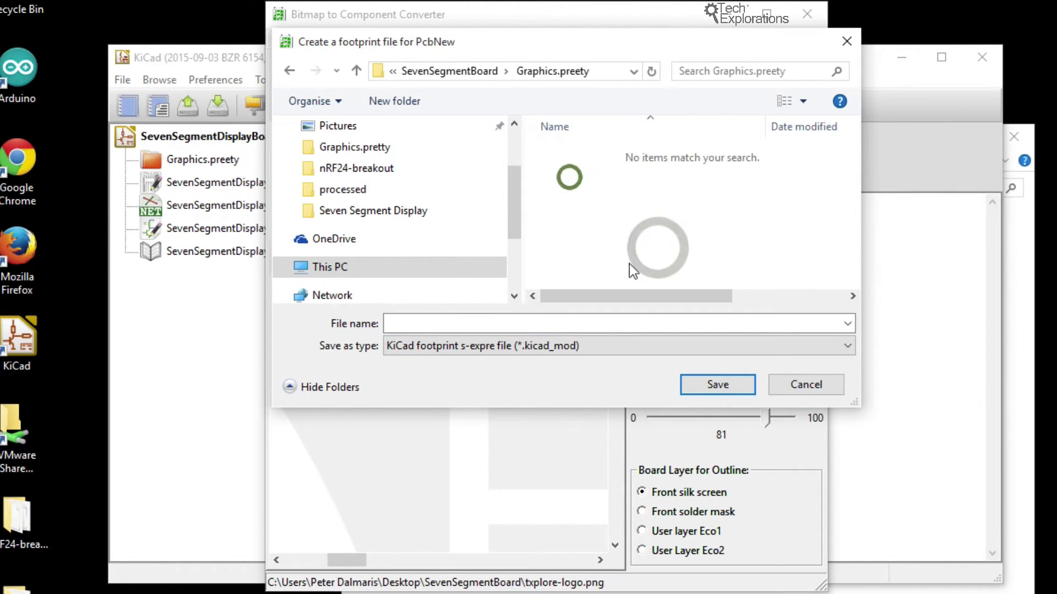
# Save the logo footprint as logo_bw and close the Bitmap to Component Converter
pyautogui.click(494, 325)
pyautogui.write('logo_bw')
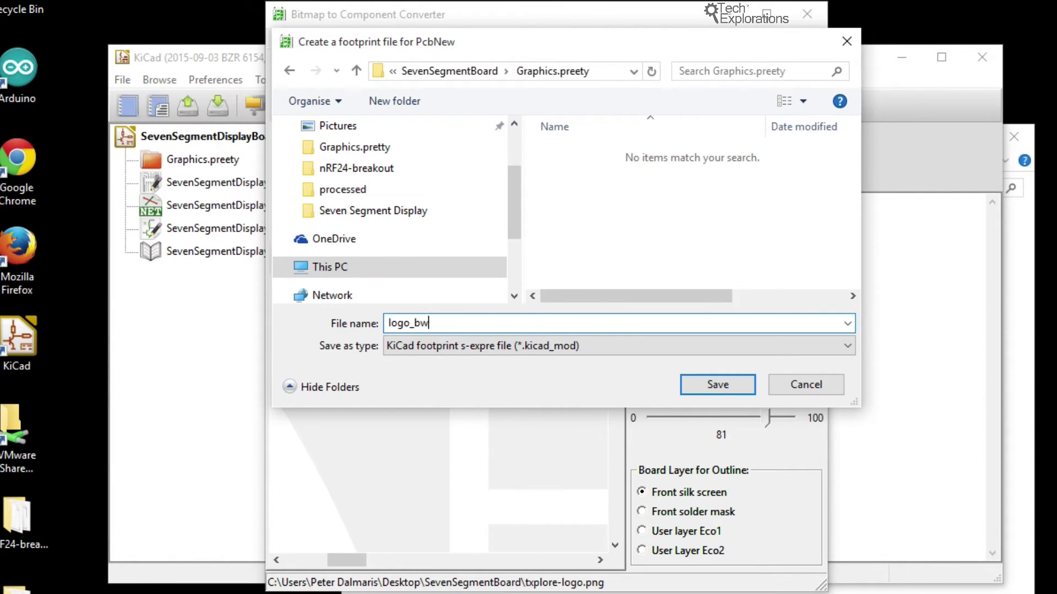
pyautogui.click(722, 387)
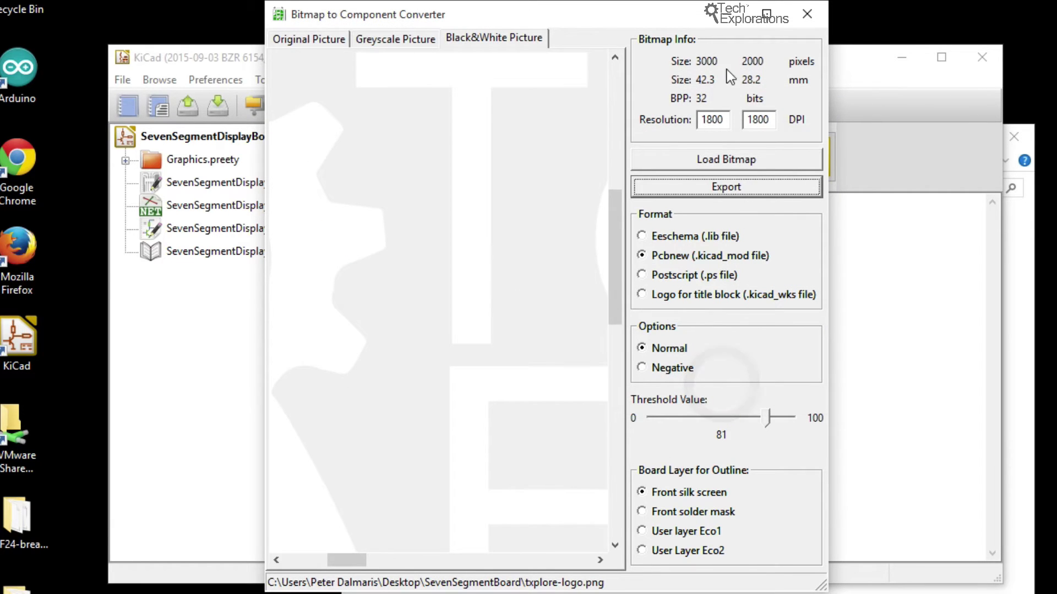
pyautogui.click(805, 14)
# Check the exported footprint file in the Graphics.preety folder and close the file window
pyautogui.hotkey('alt', 'Tab')
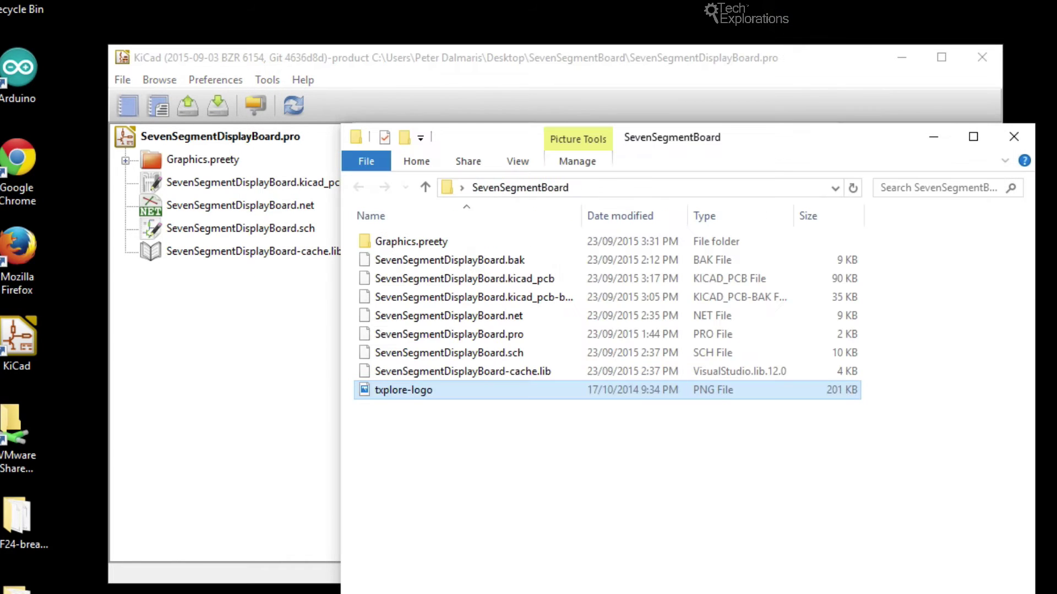
pyautogui.doubleClick(407, 242)
pyautogui.click(392, 242)
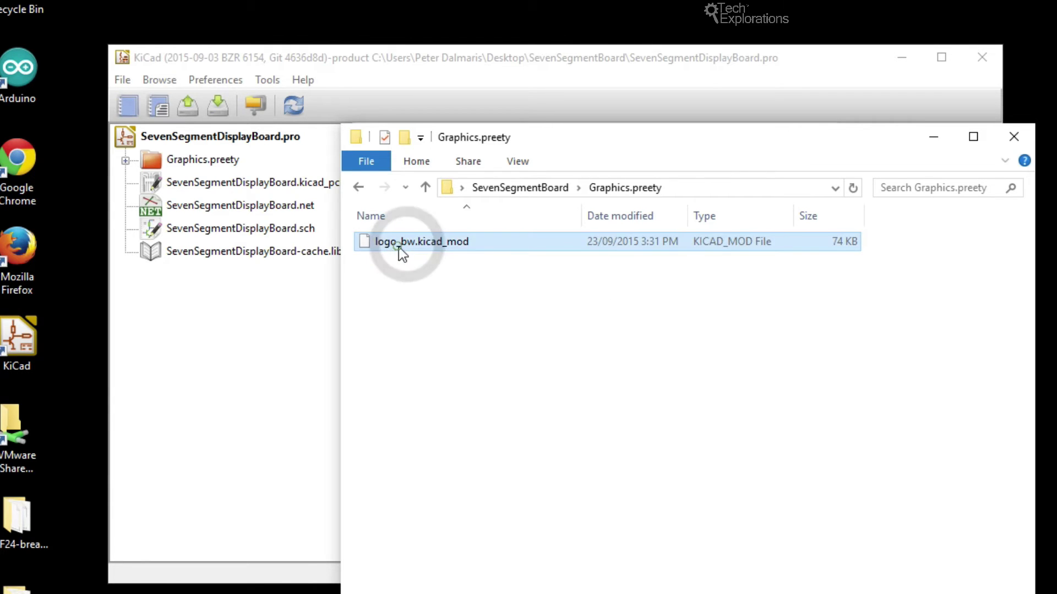
pyautogui.click(1014, 137)
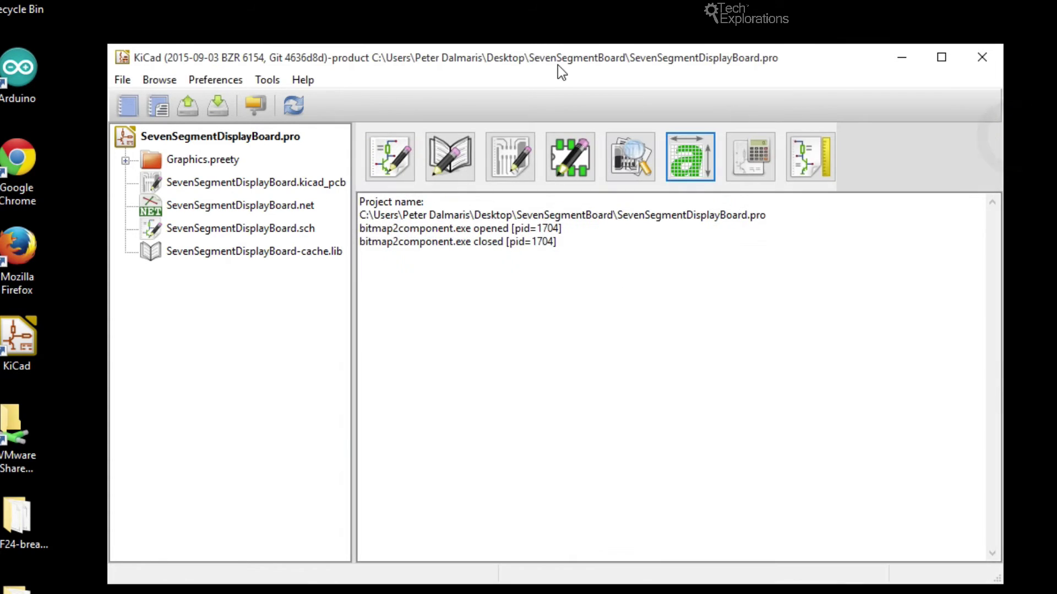
# Open the project's board in Pcbnew and bring up the Footprint Libraries Manager
pyautogui.click(557, 65)
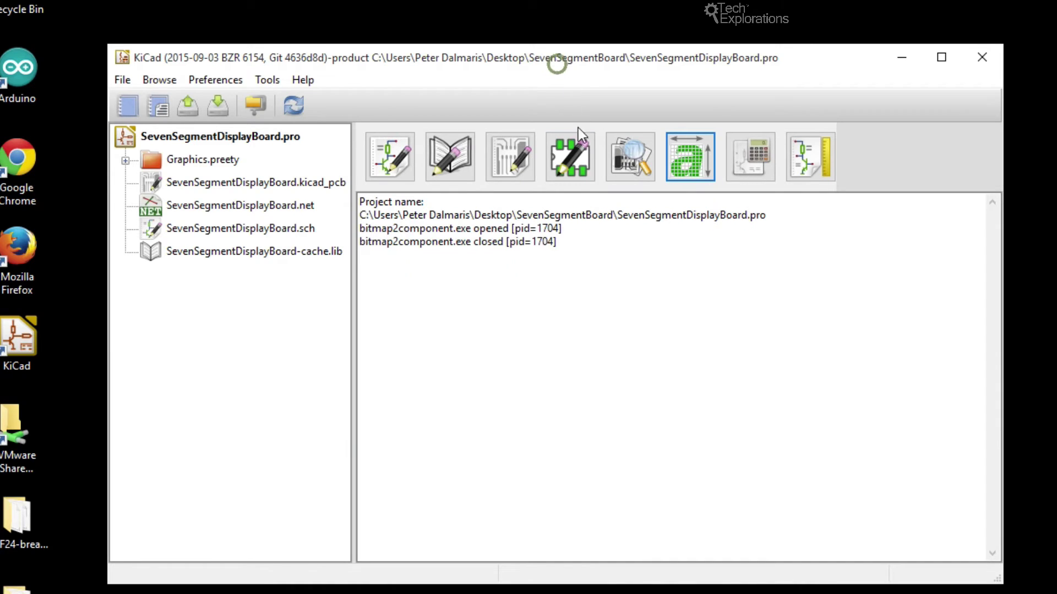
pyautogui.click(506, 169)
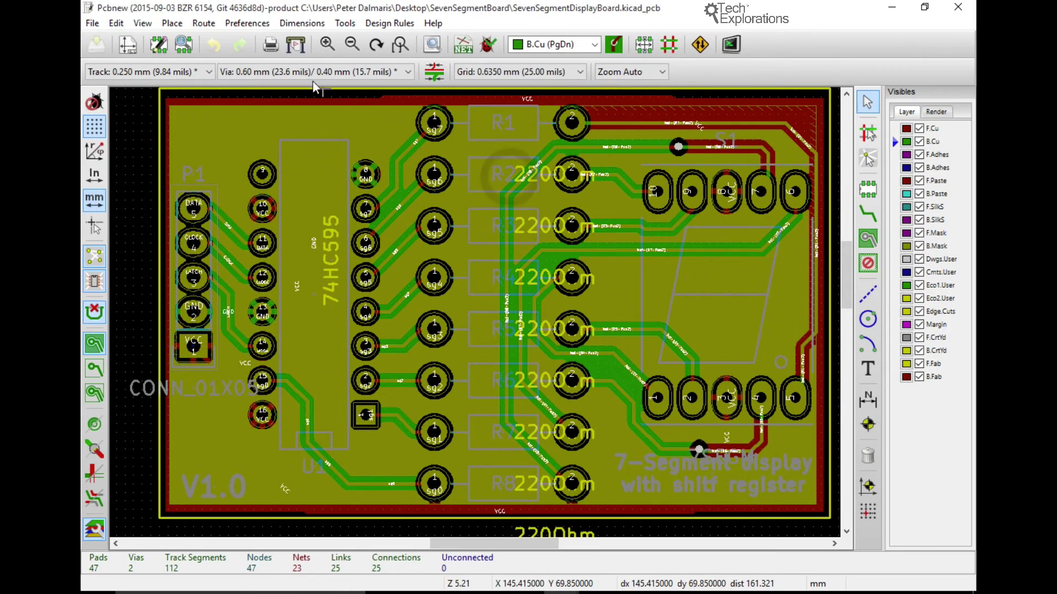
pyautogui.click(258, 23)
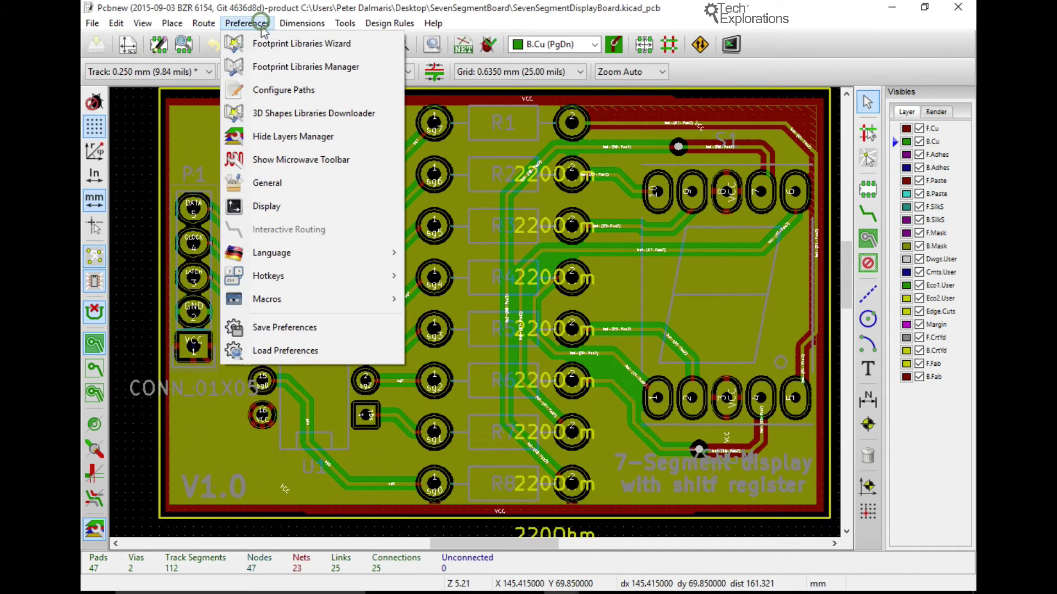
pyautogui.click(262, 66)
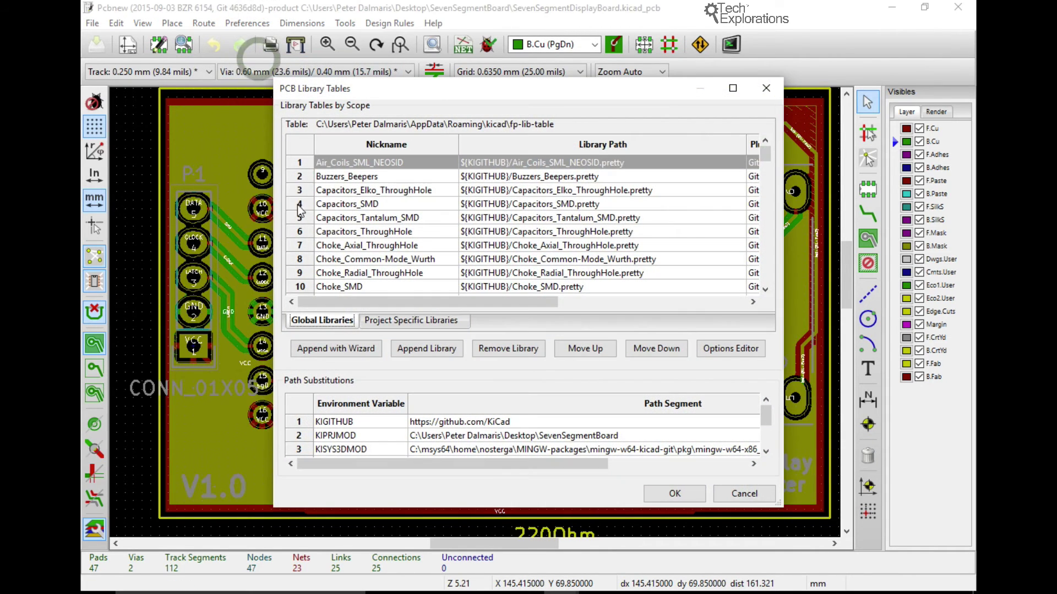
# Start the Add Footprint Libraries Wizard for files on this computer and choose the Graphics.preety folder in Desktop's SevenSegmentBoard
pyautogui.scroll(-20, 400, 276)
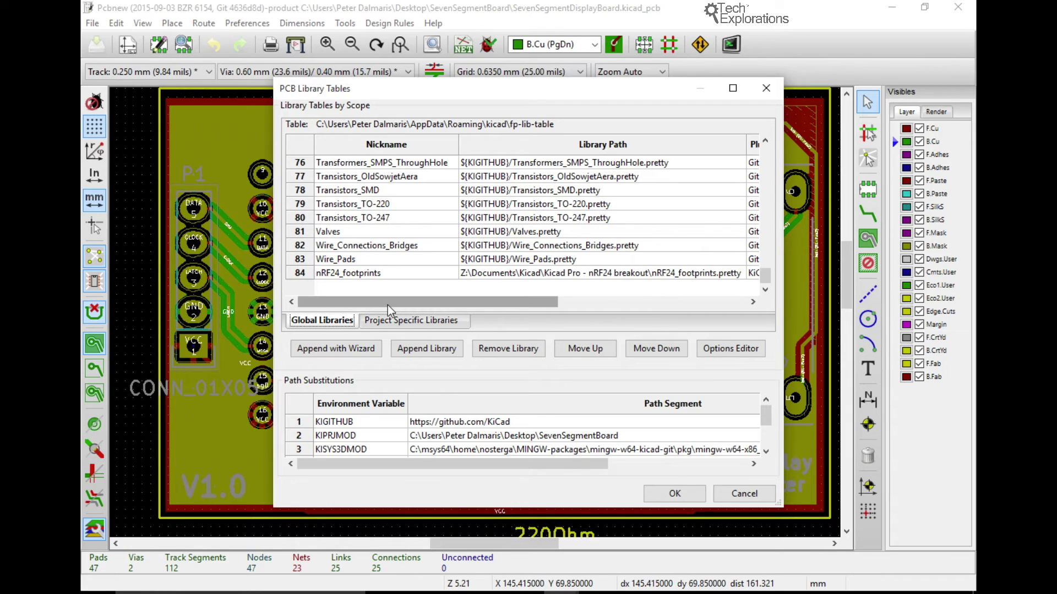
pyautogui.click(353, 350)
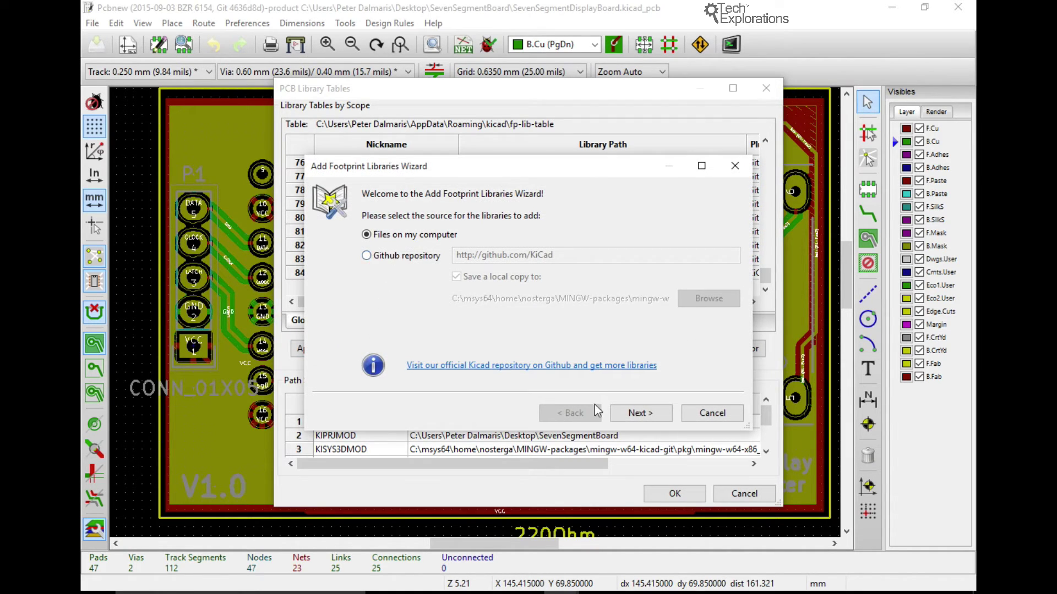
pyautogui.click(632, 415)
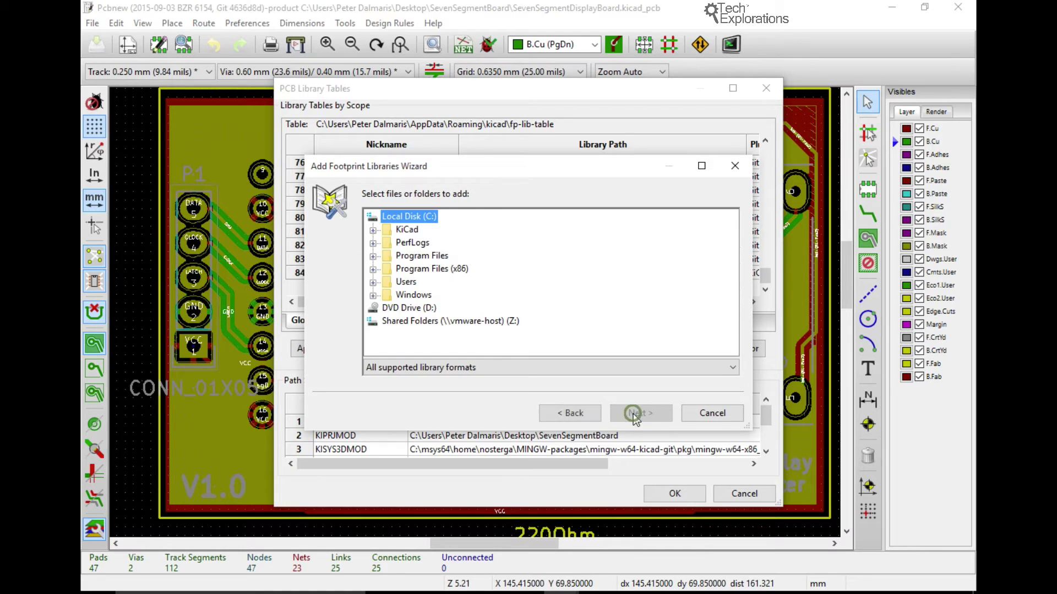
pyautogui.doubleClick(406, 282)
pyautogui.doubleClick(412, 308)
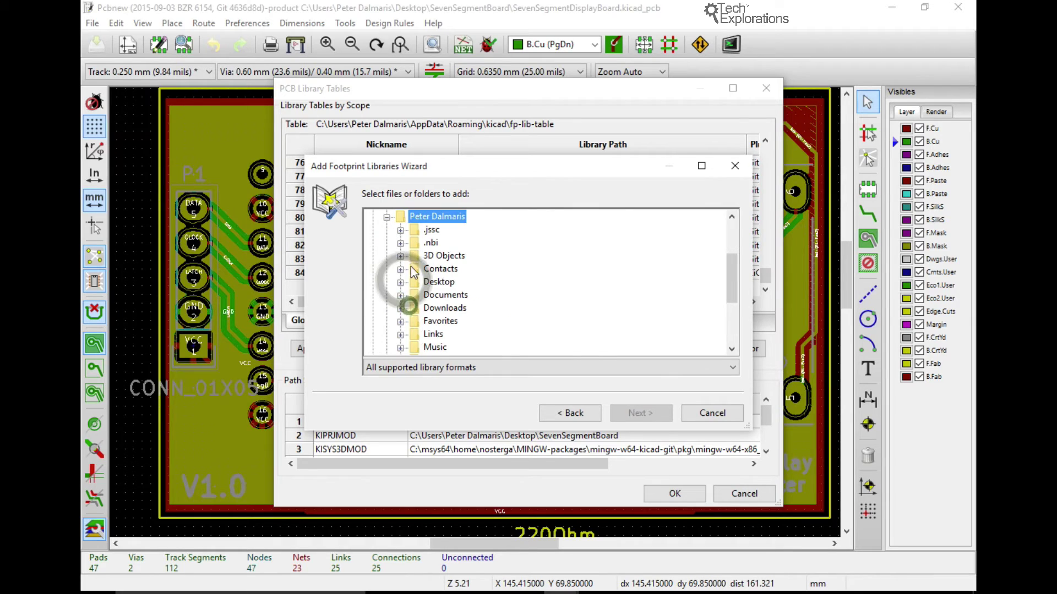
pyautogui.doubleClick(434, 282)
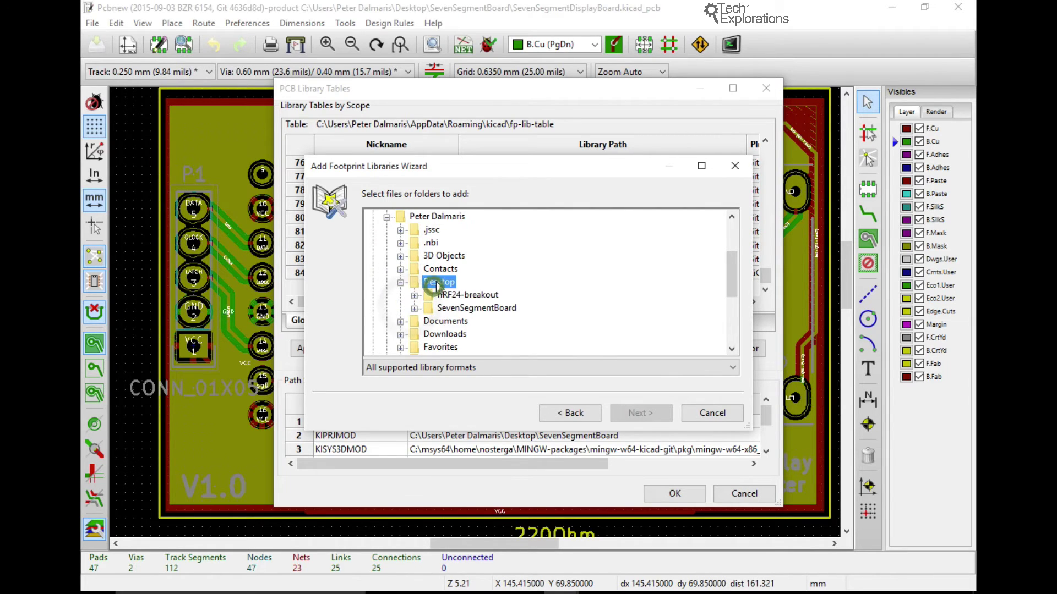
pyautogui.doubleClick(448, 308)
pyautogui.click(460, 321)
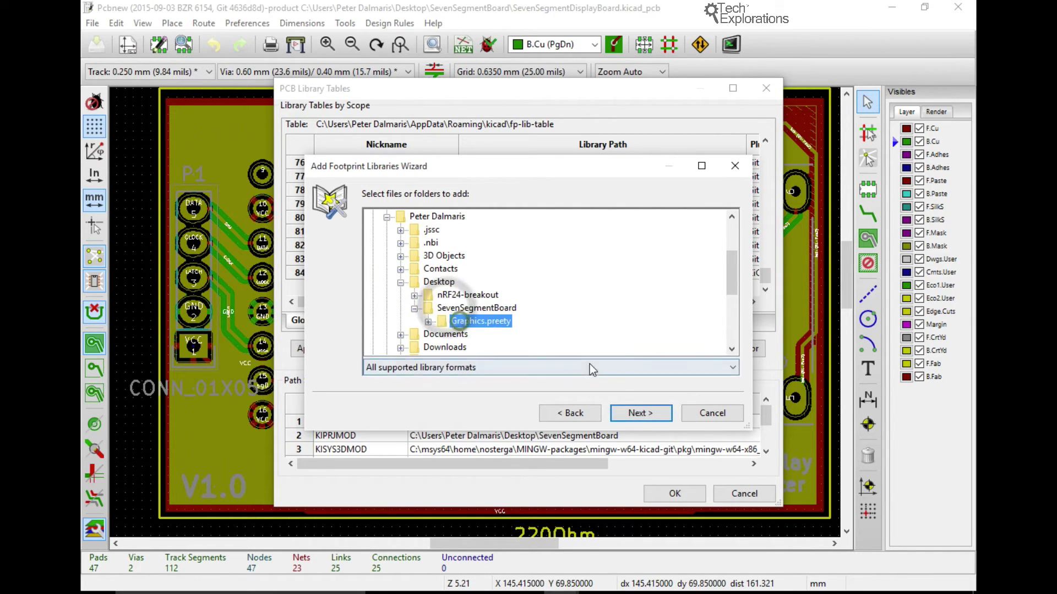
pyautogui.click(636, 414)
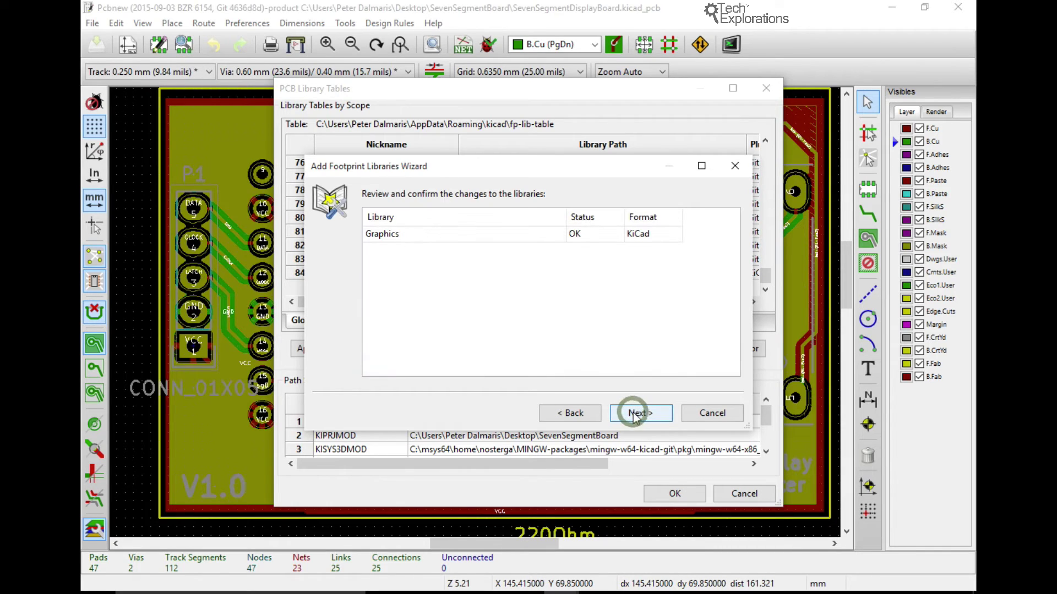
# Add the Graphics library to the current project only and accept the library tables
pyautogui.click(526, 224)
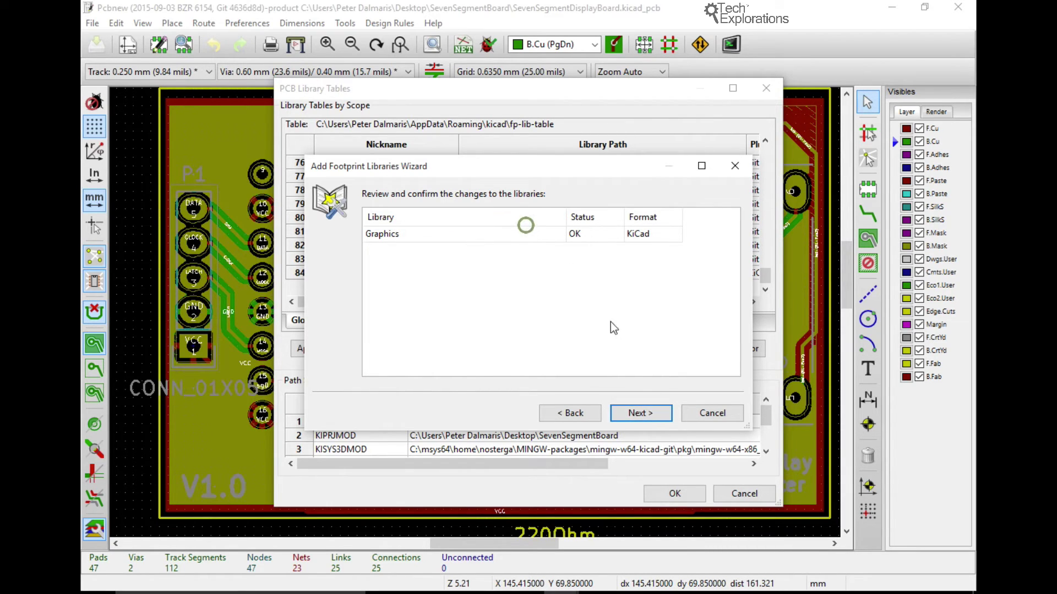
pyautogui.click(639, 413)
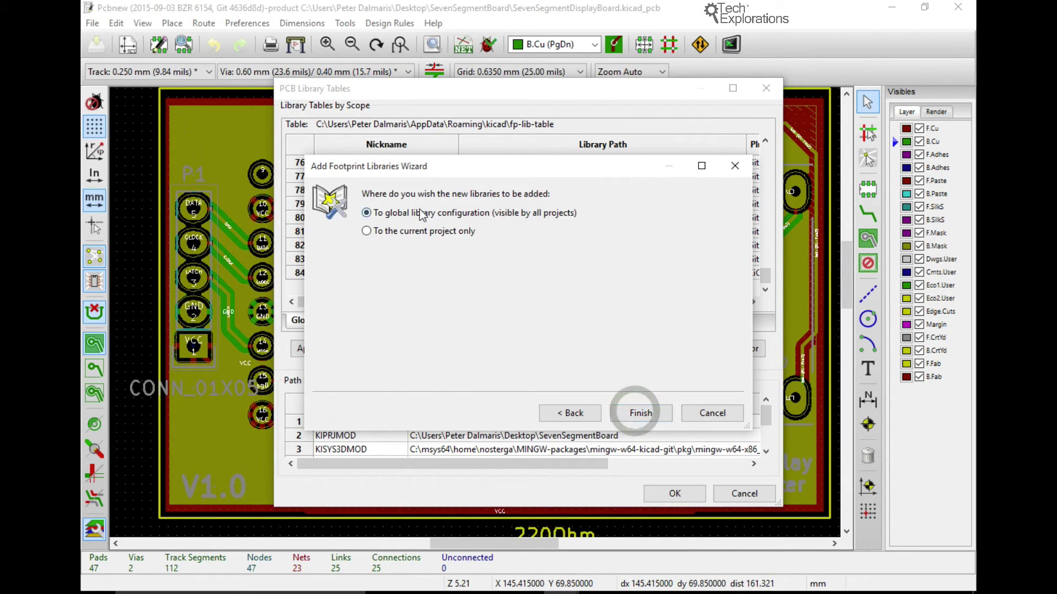
pyautogui.click(640, 414)
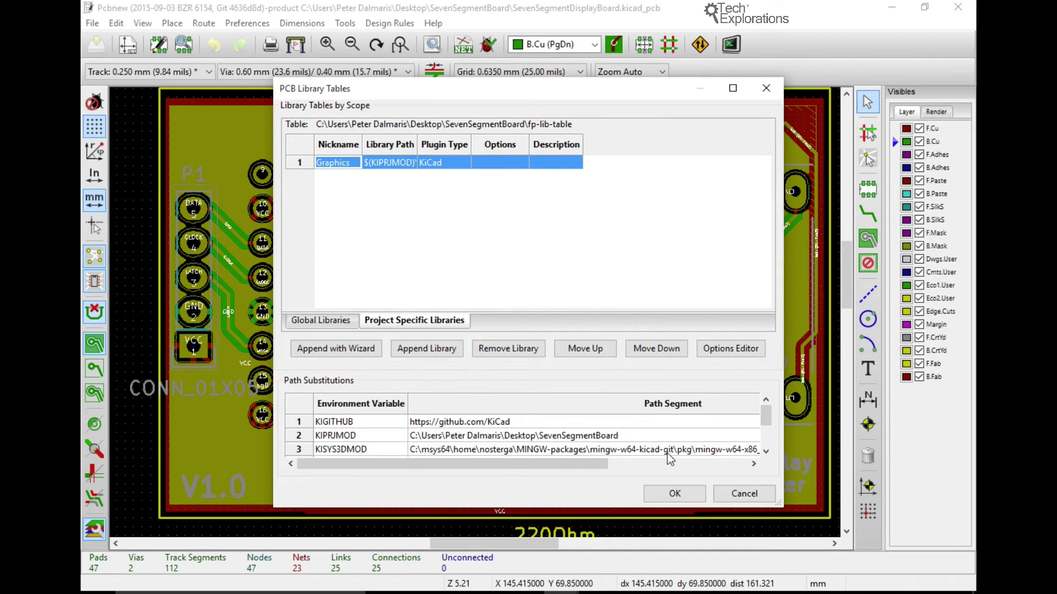
pyautogui.click(675, 494)
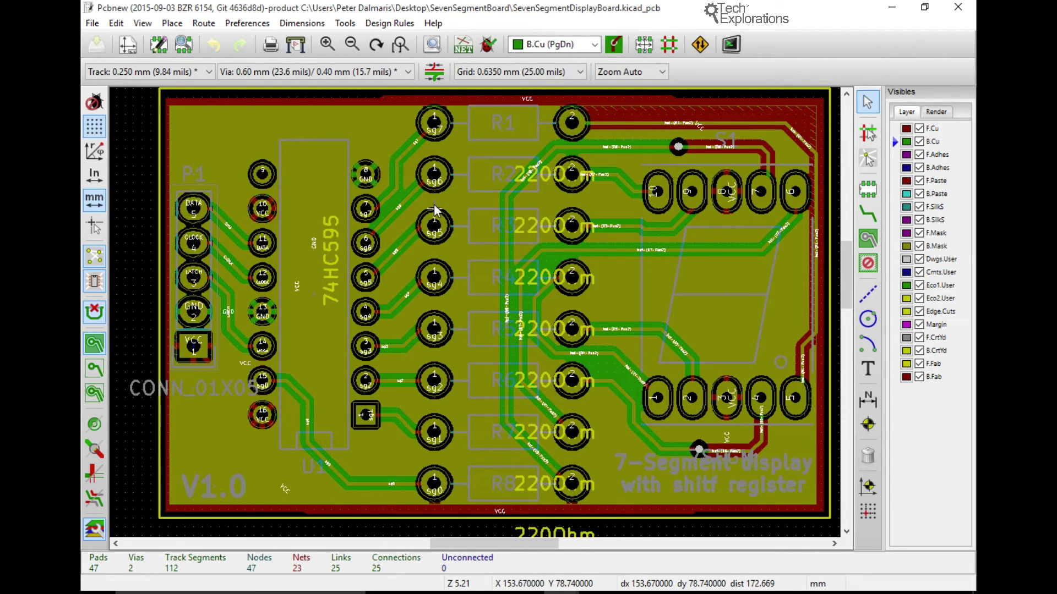
pyautogui.press('a')
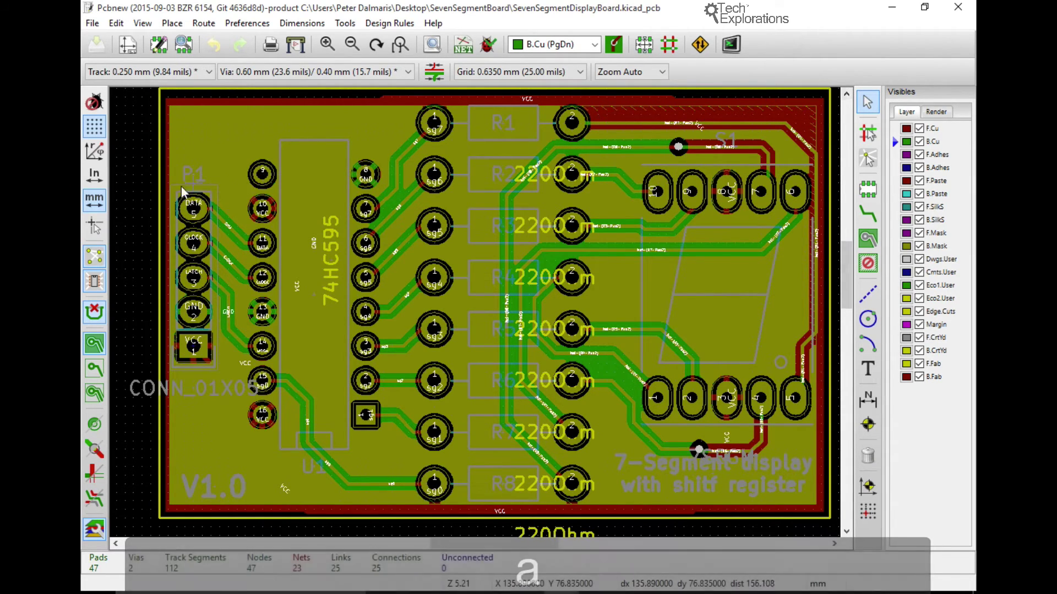
pyautogui.click(148, 196)
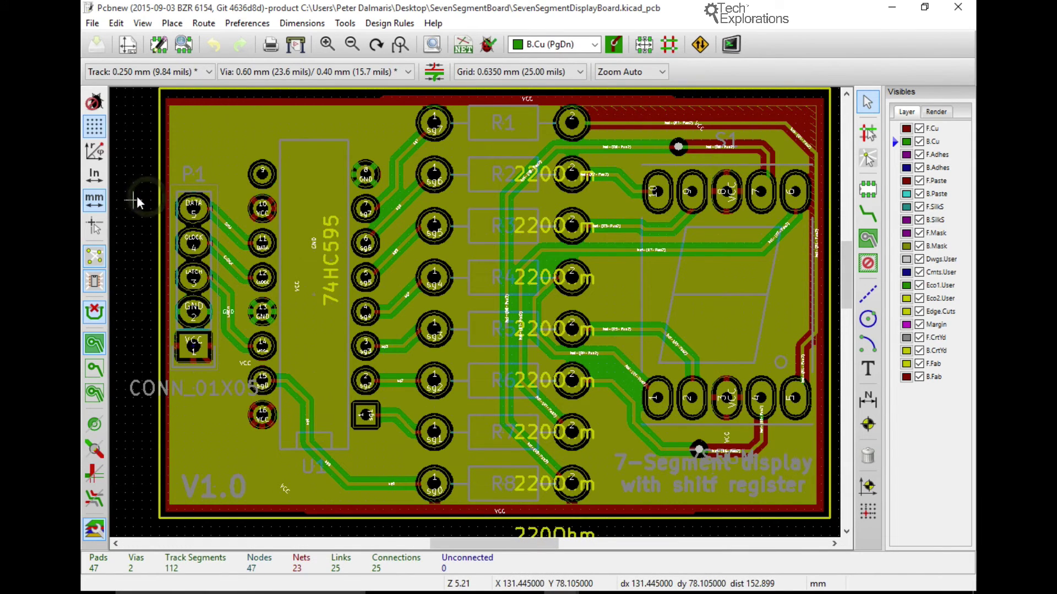
pyautogui.press('a')
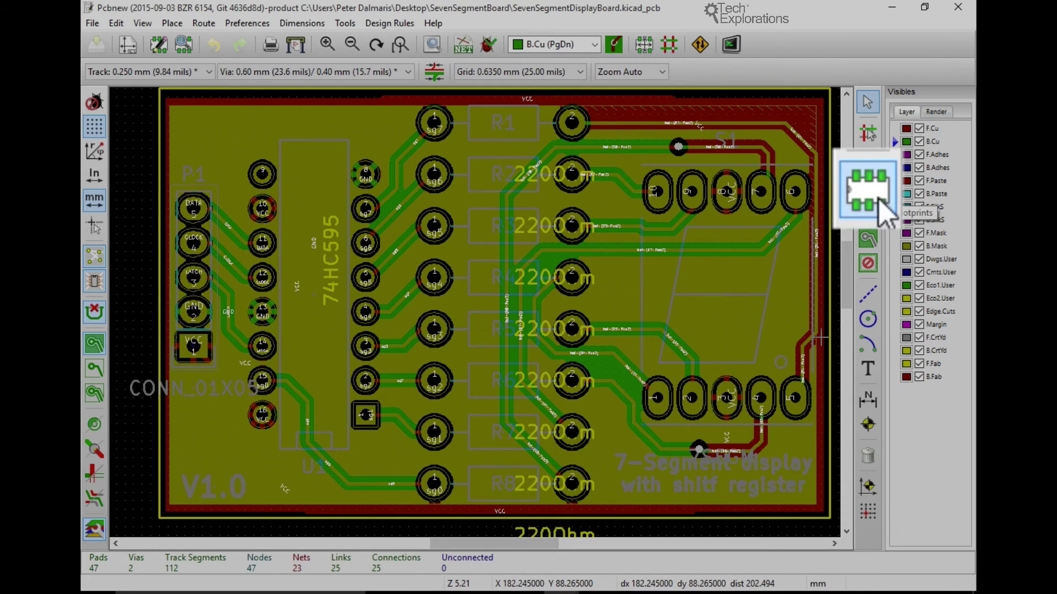
# Add the logo_bw footprint from the Graphics library, placing it over the P1 connector side of the board
pyautogui.click(867, 188)
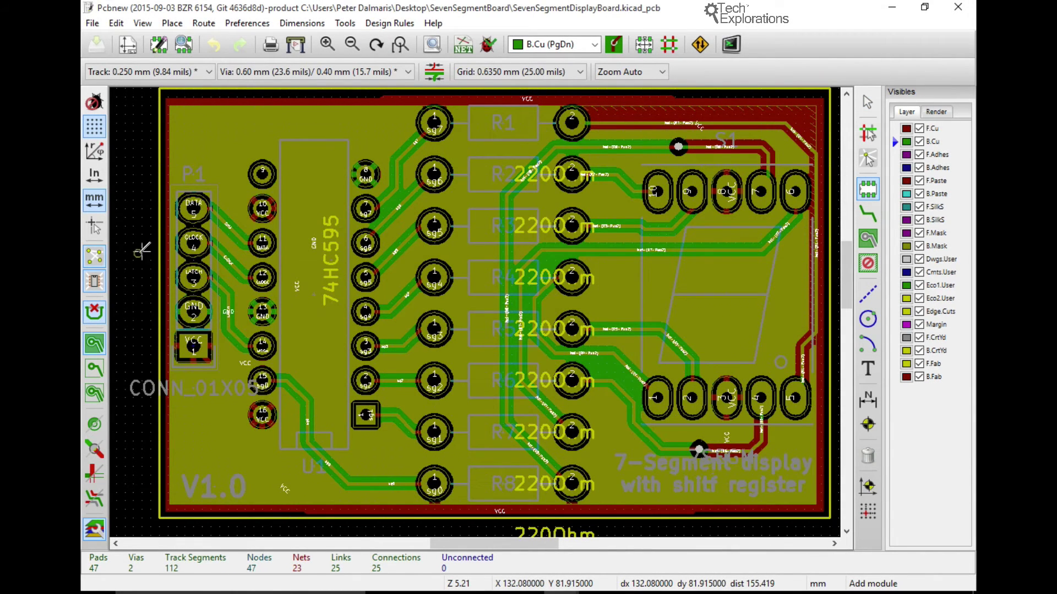
pyautogui.click(142, 251)
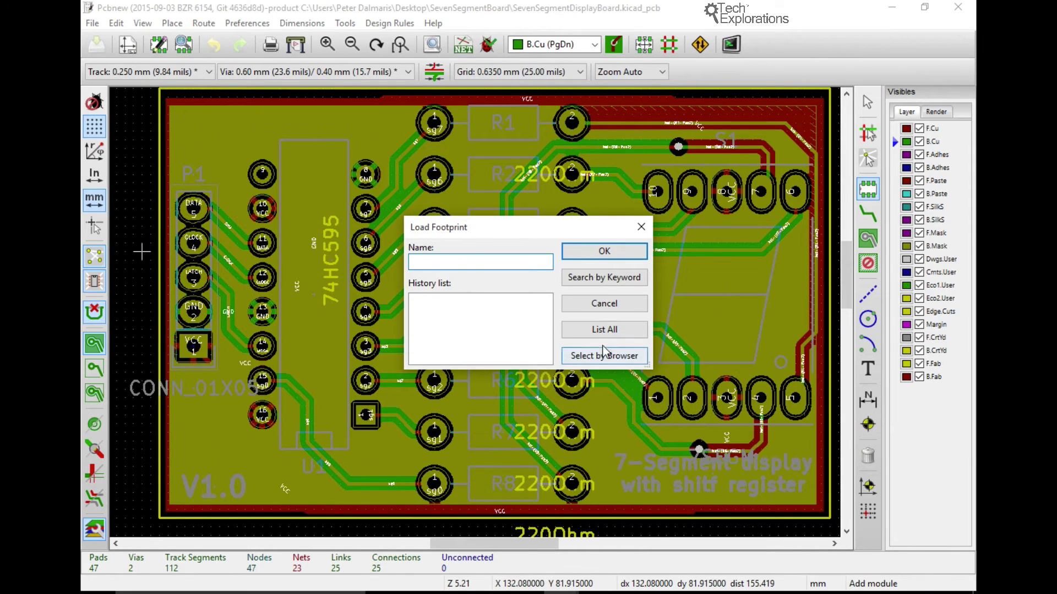
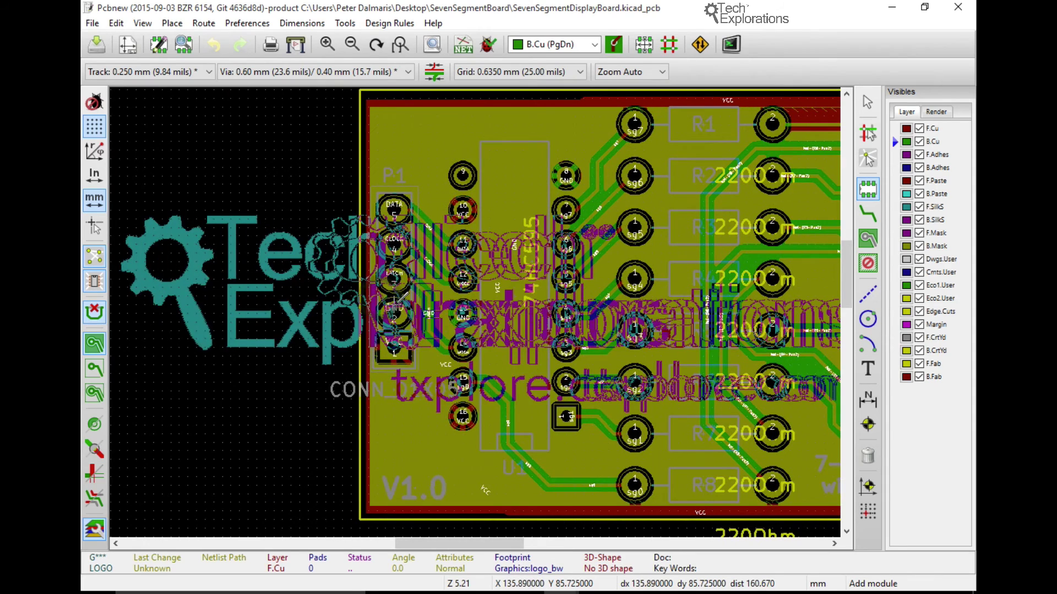
pyautogui.press('Escape')
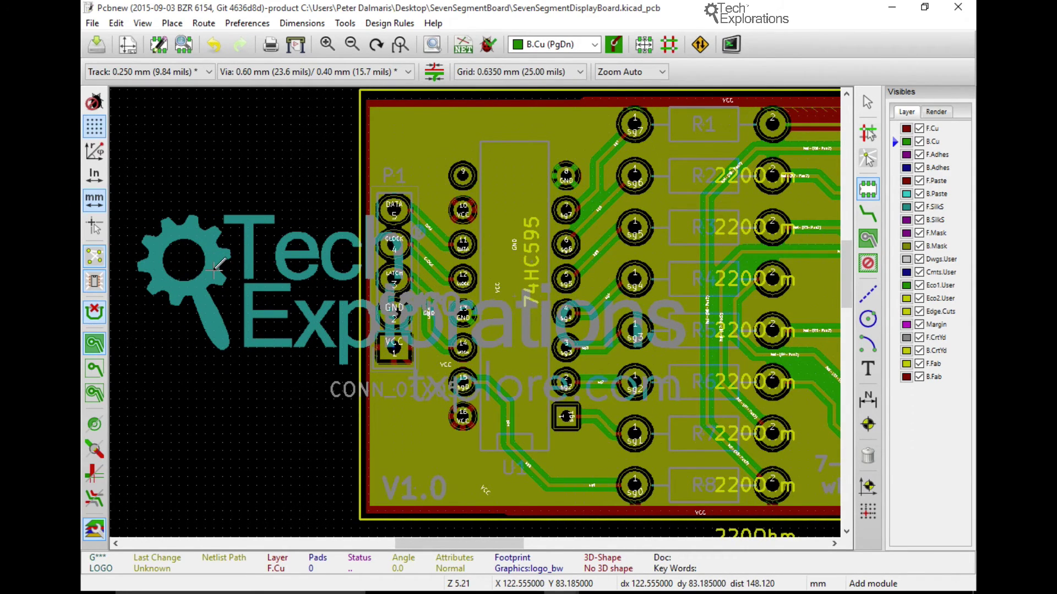
# Set the logo footprint's side to Bottom side in its properties
pyautogui.press('e')
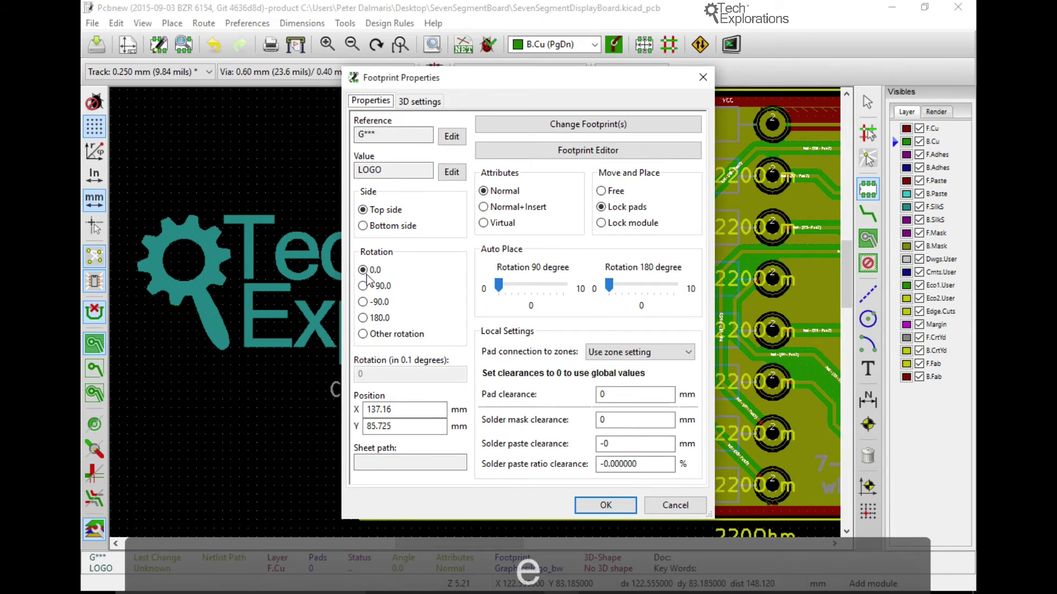
pyautogui.click(363, 226)
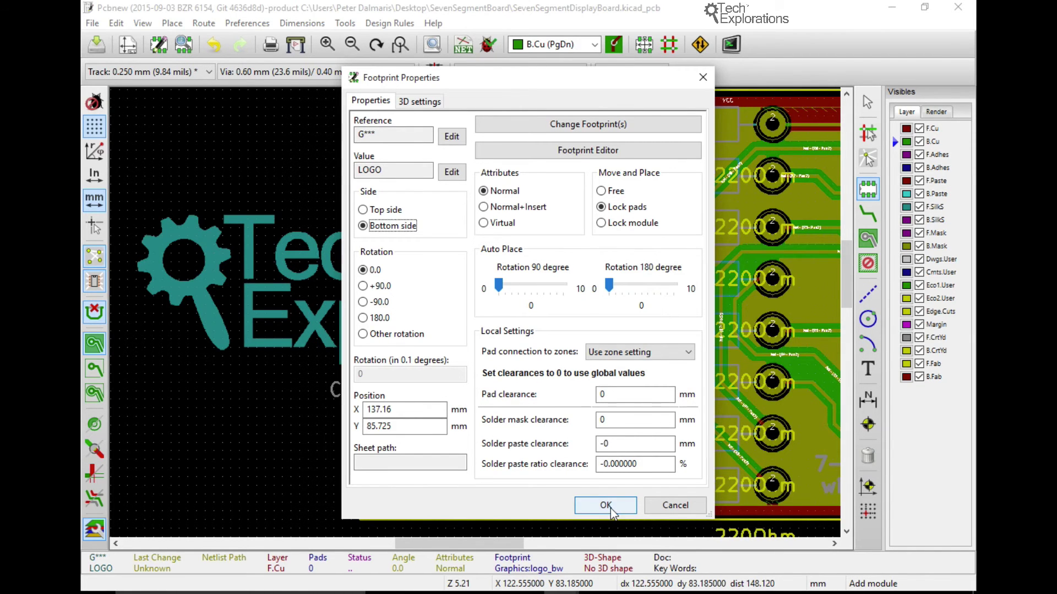
pyautogui.click(606, 505)
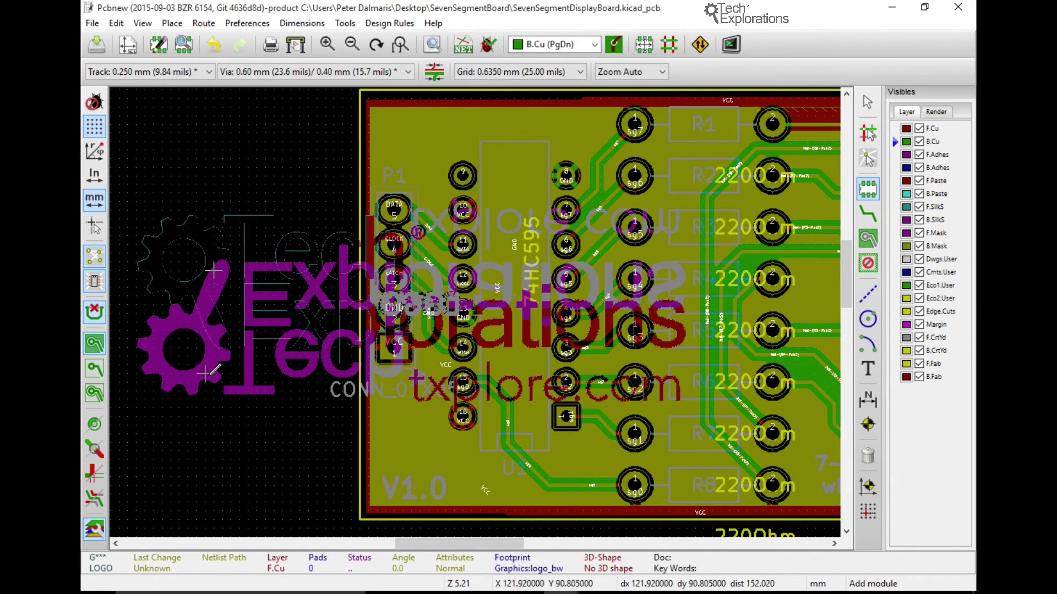
# Rotate the logo footprint to 180.0 degrees and move it to the middle of the board
pyautogui.press('e')
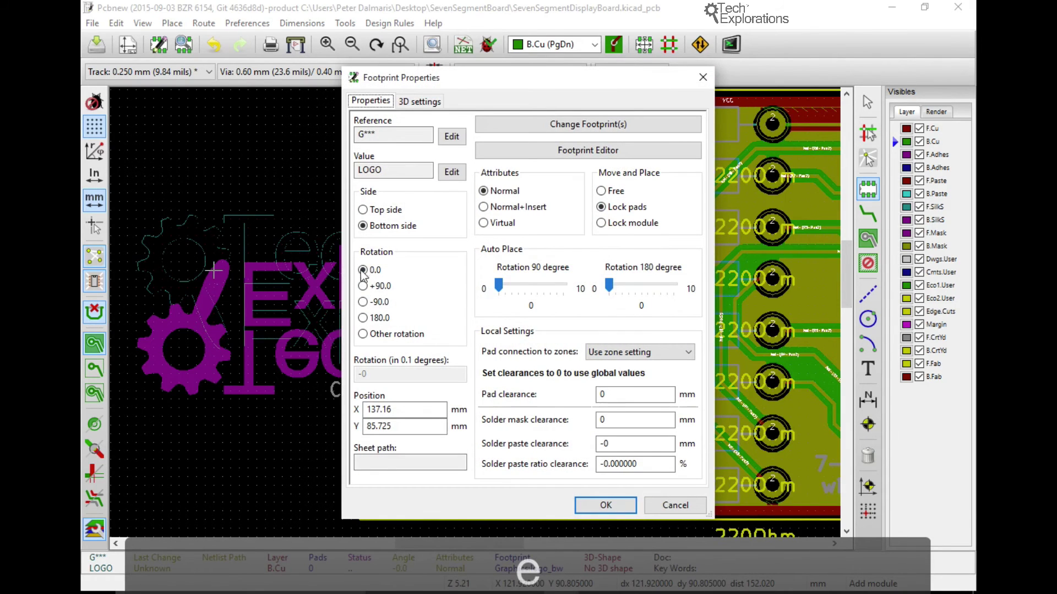
pyautogui.click(363, 317)
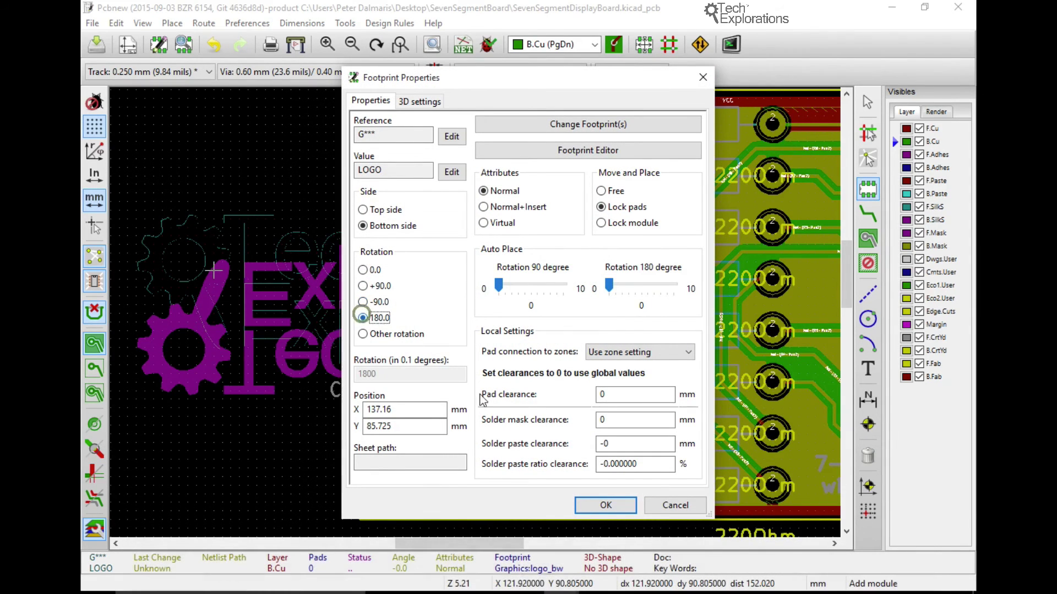
pyautogui.click(582, 512)
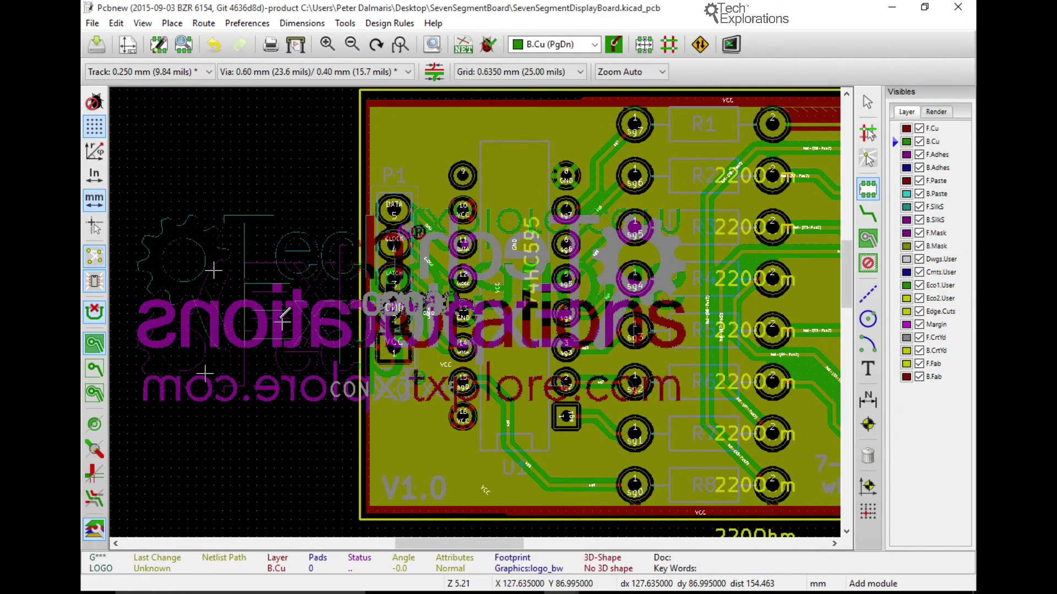
pyautogui.press('m')
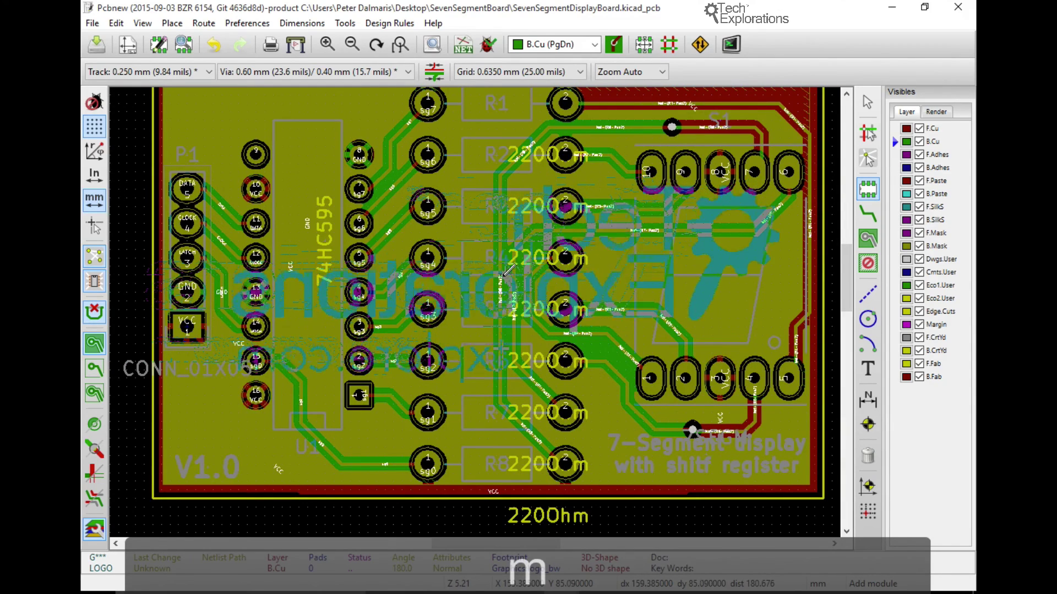
pyautogui.click(509, 276)
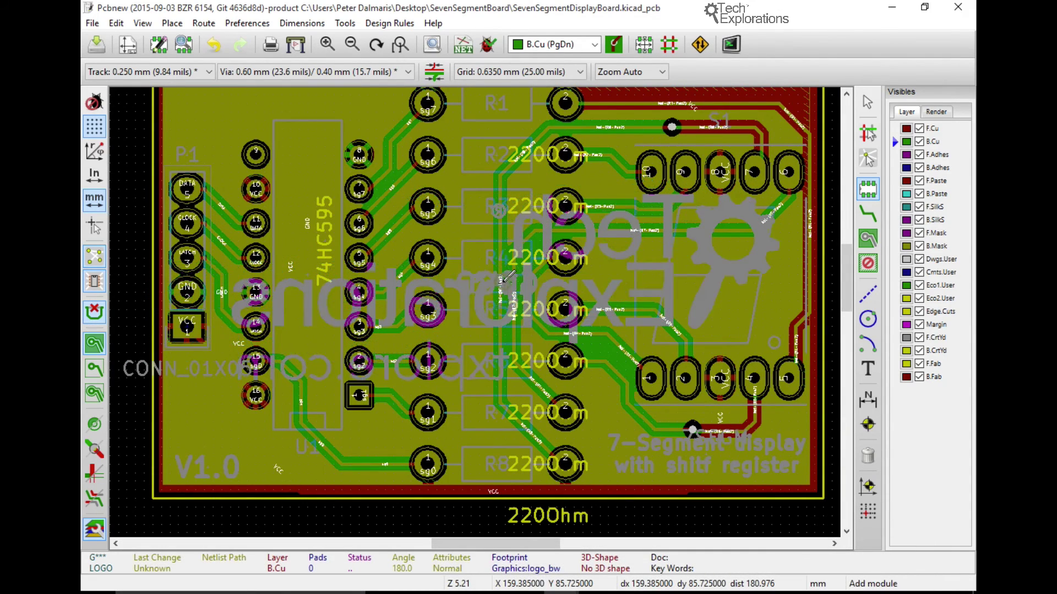
# Inspect the back and front of the board in the 3D Viewer, close it and save the board
pyautogui.click(149, 25)
pyautogui.click(157, 138)
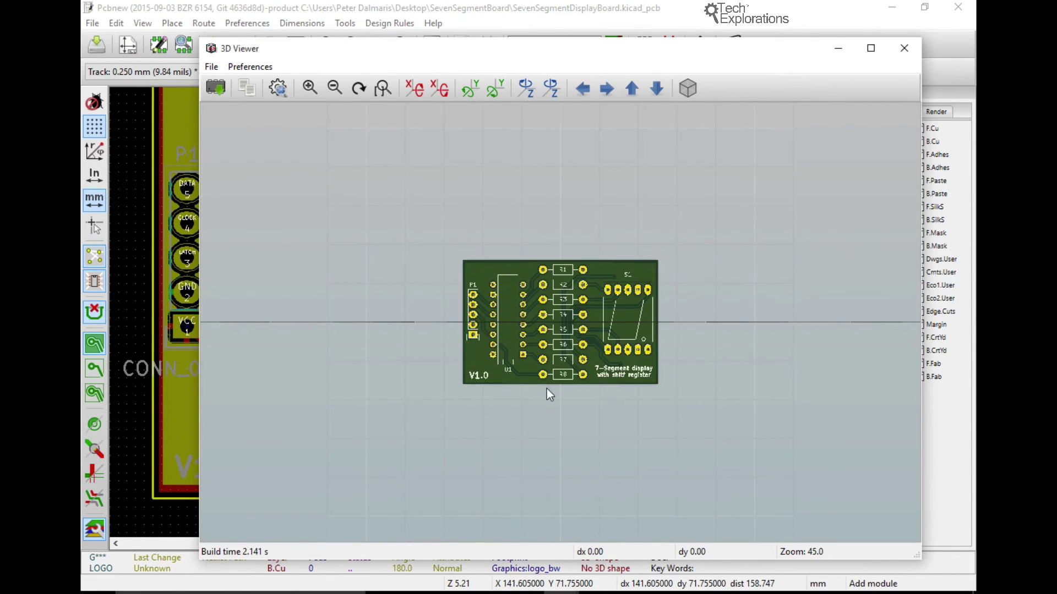
pyautogui.moveTo(547, 389); pyautogui.dragTo(420, 287)
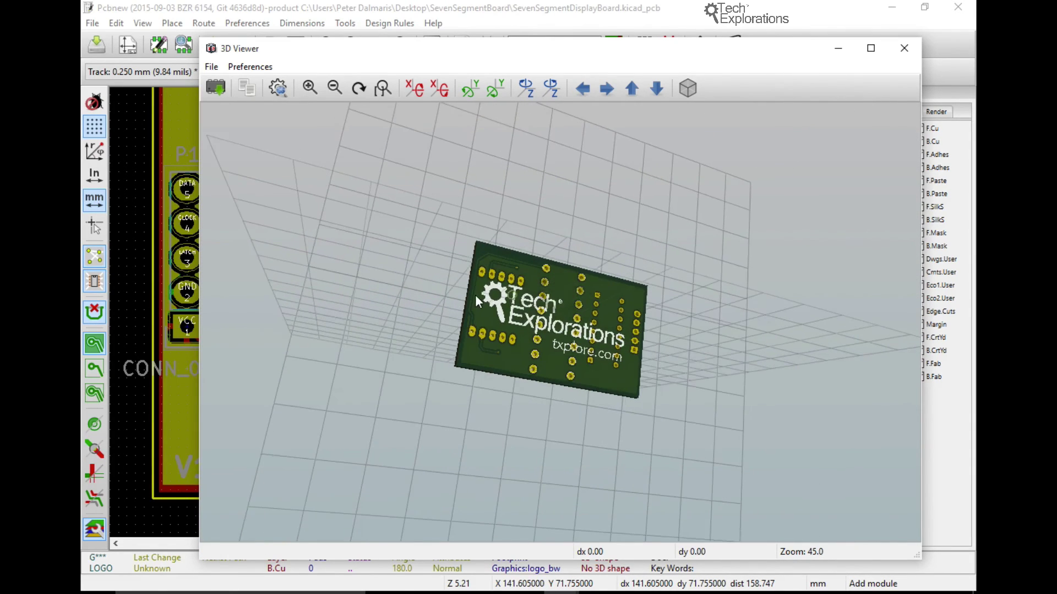
pyautogui.scroll(2, 482, 303)
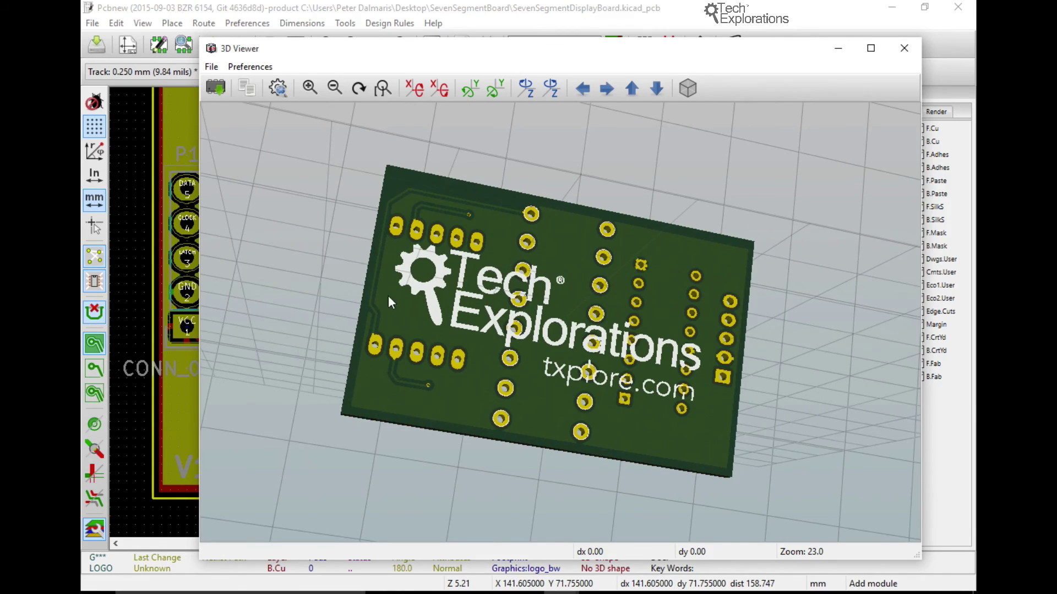
pyautogui.moveTo(436, 295); pyautogui.dragTo(800, 168)
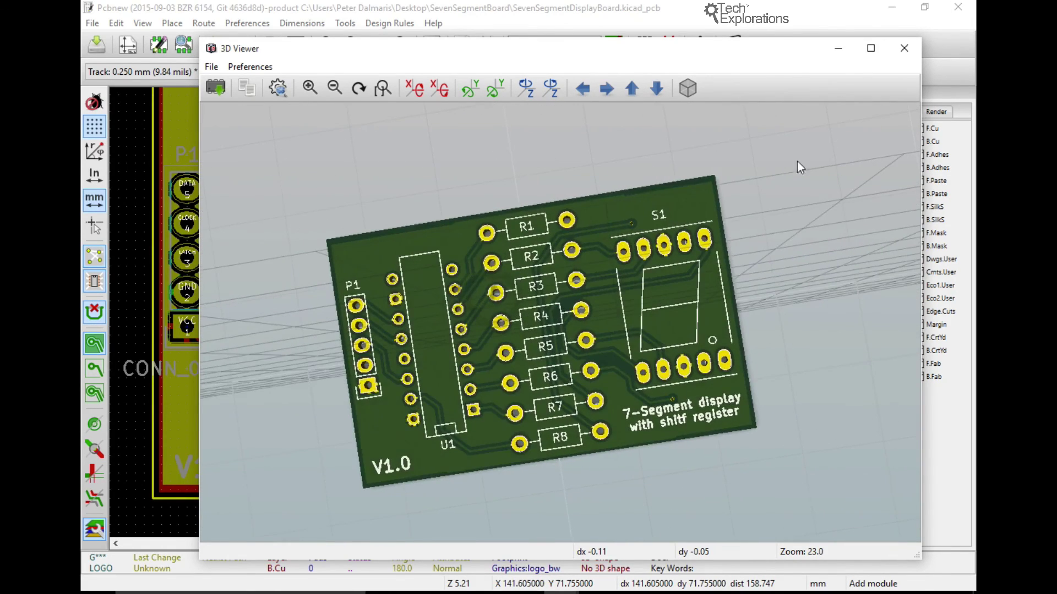
pyautogui.click(905, 50)
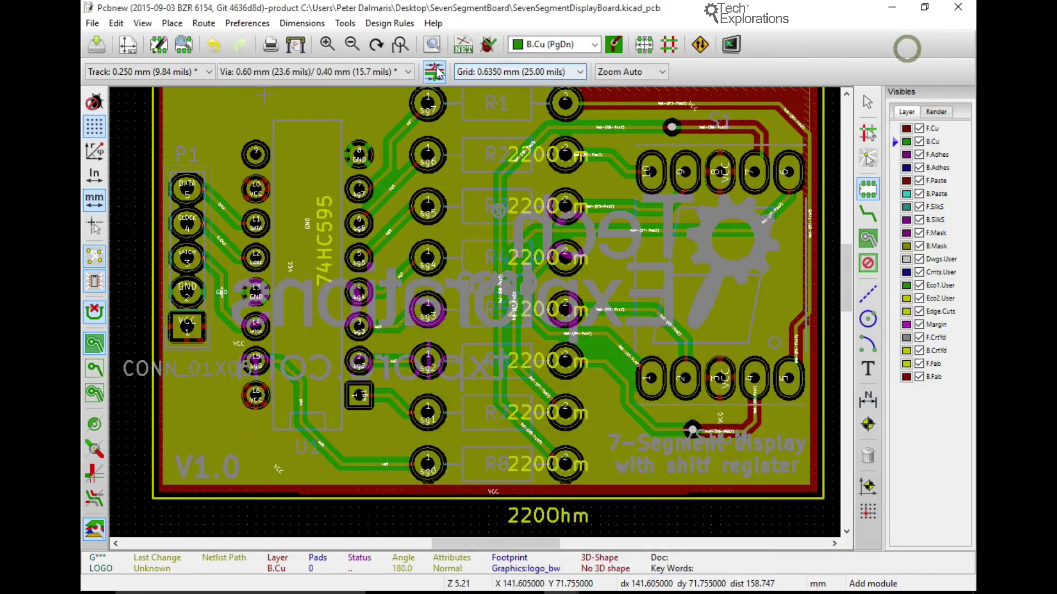
pyautogui.click(98, 45)
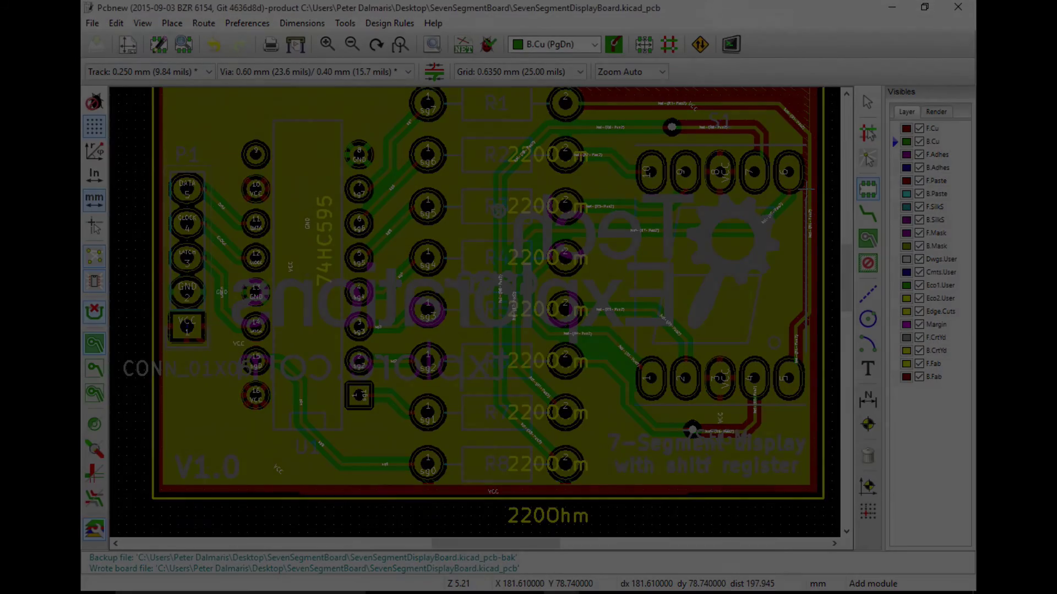